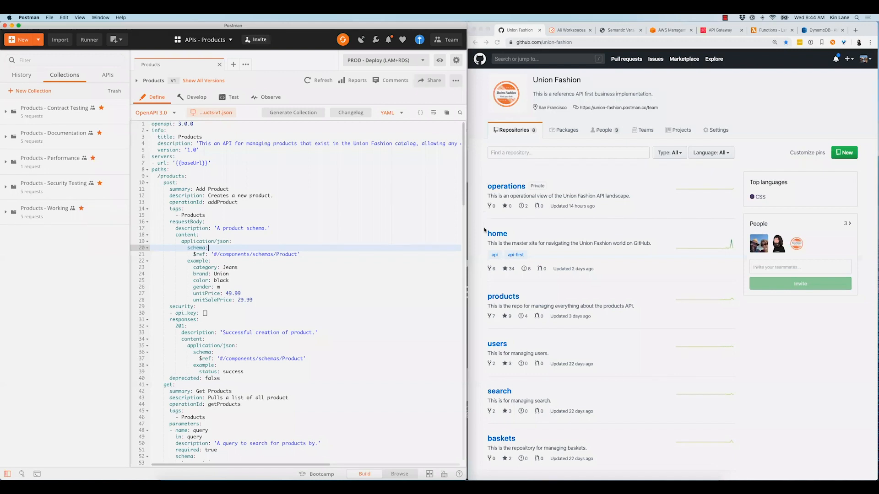
# Switch to Chrome and view Union Fashion's GitHub repositories and its team list of Postman workspaces
pyautogui.click(503, 397)
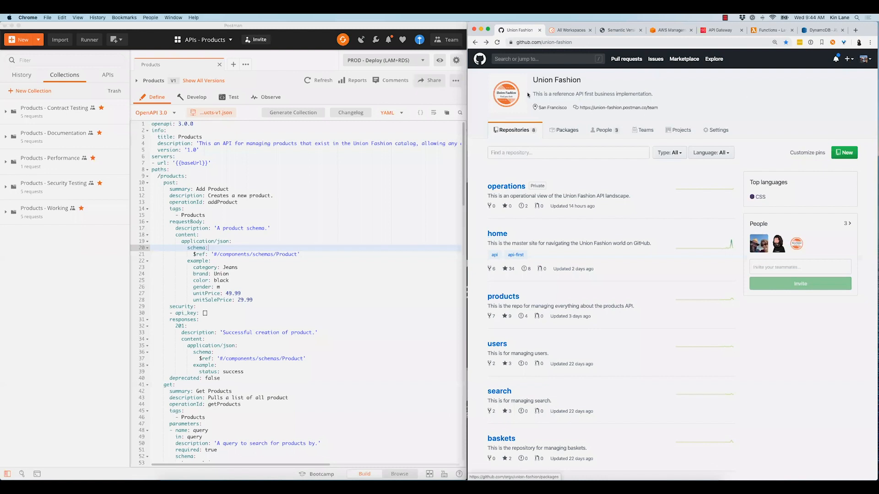
pyautogui.hotkey('ctrl', 'Tab')
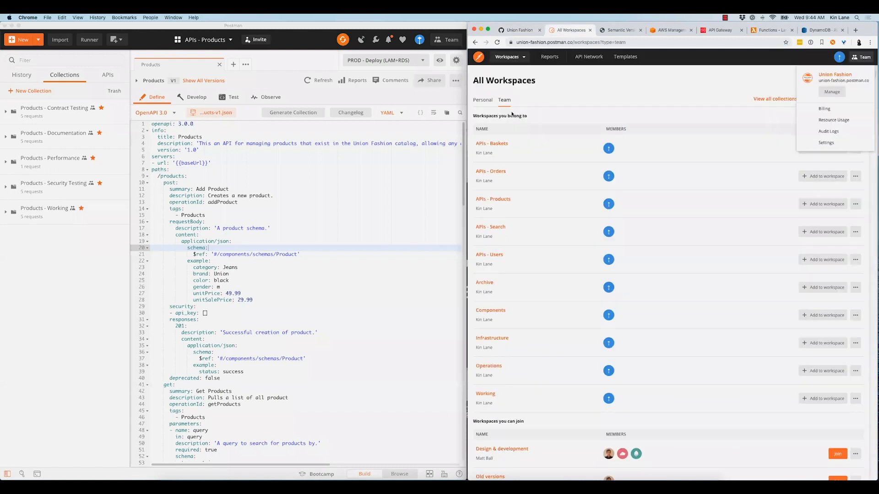
pyautogui.click(507, 140)
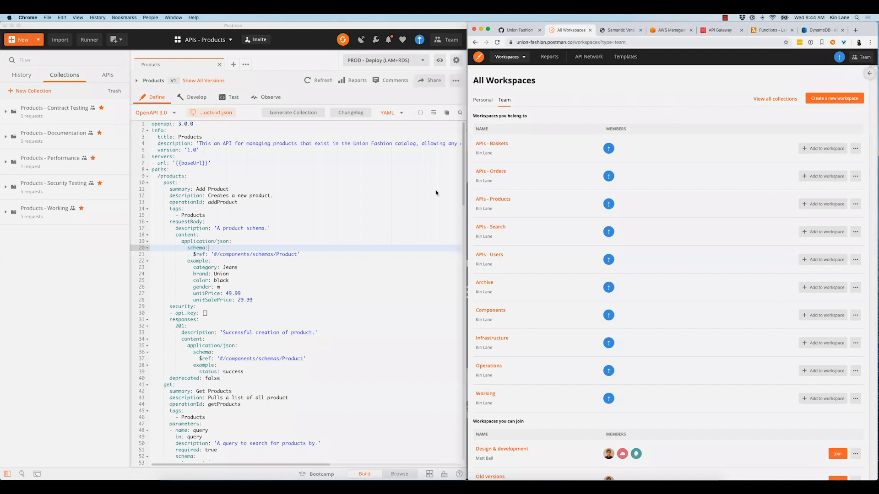
# Switch to Postman and look through the workspace's APIs, collections and available environments
pyautogui.click(348, 190)
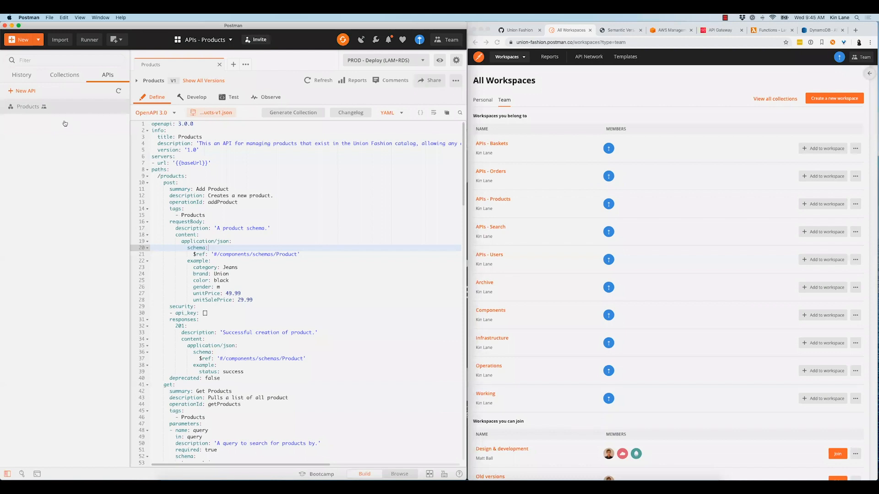
pyautogui.click(65, 75)
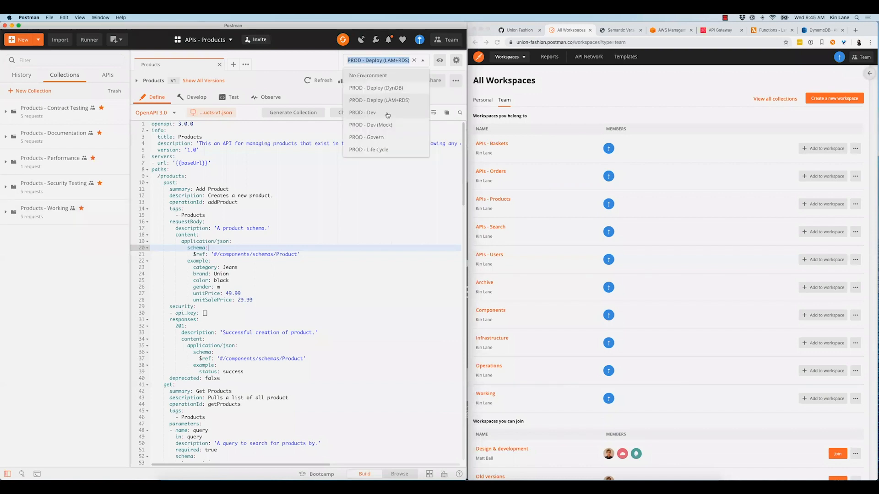
pyautogui.click(429, 172)
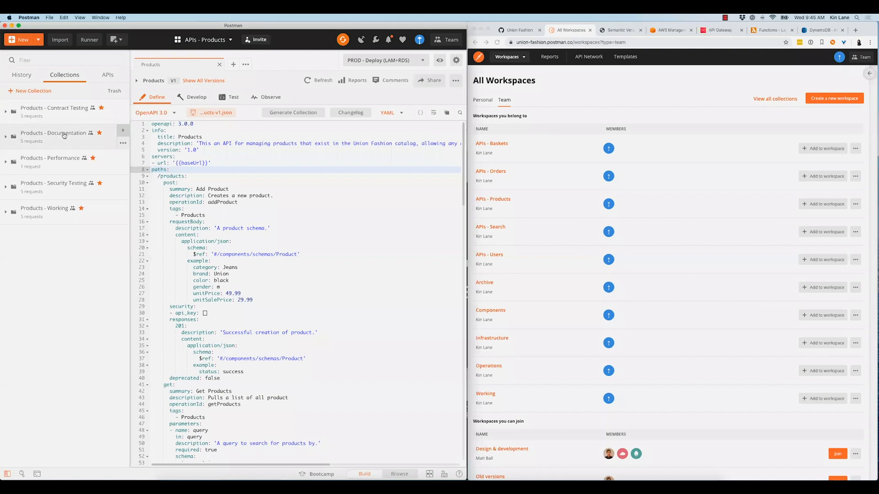
# View the documentation and mocks of the Products - Documentation collection, and close its details
pyautogui.click(123, 132)
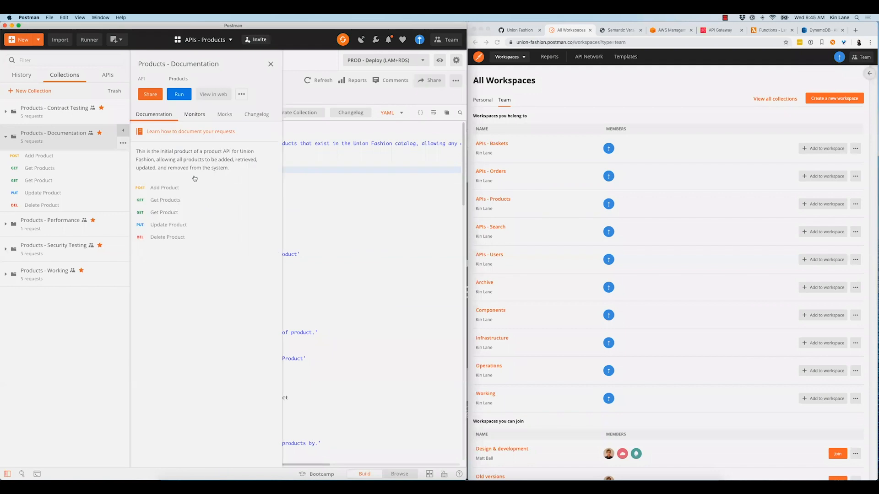
pyautogui.click(225, 114)
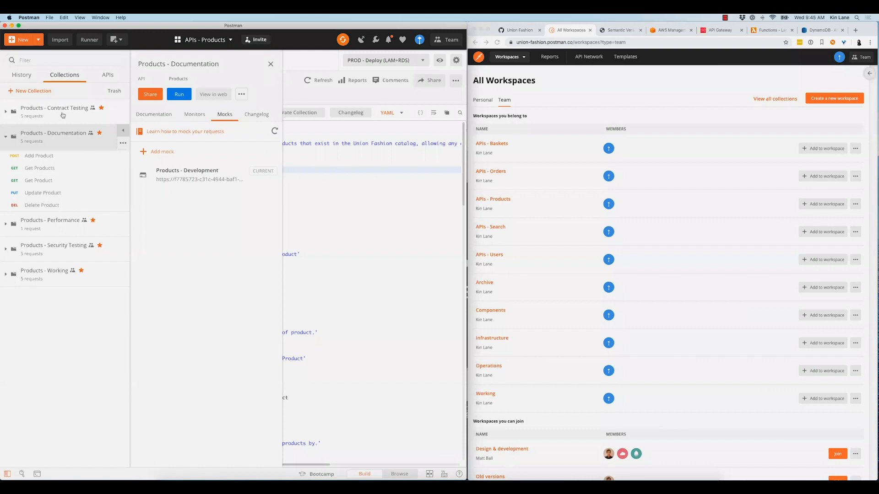
pyautogui.click(49, 134)
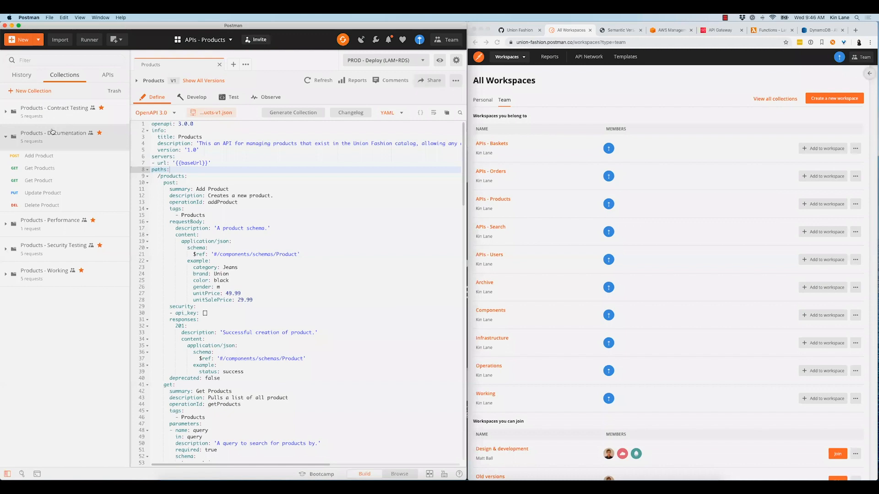
# Look through the requests in the Products - Contract Testing and Products - Performance collections
pyautogui.click(52, 131)
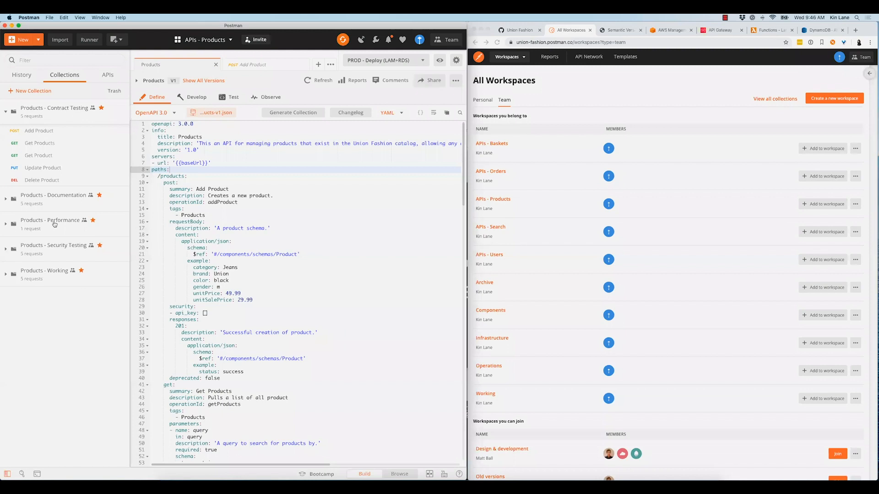
pyautogui.click(54, 224)
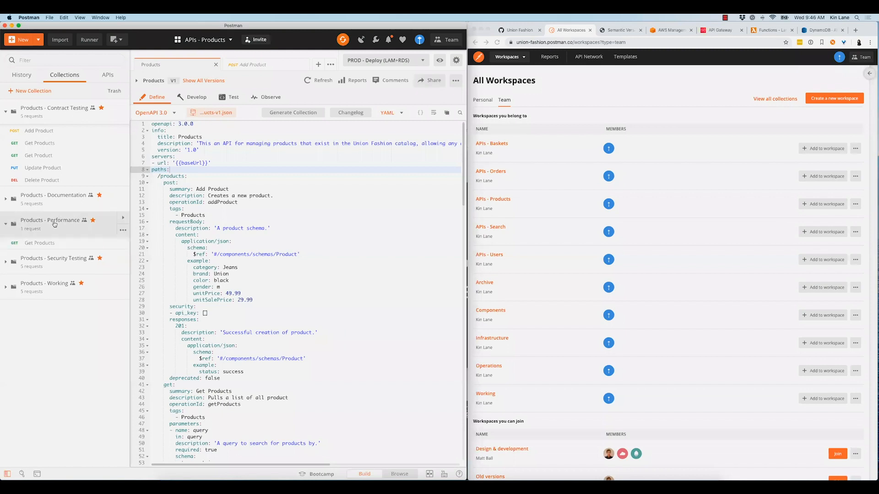
pyautogui.click(55, 224)
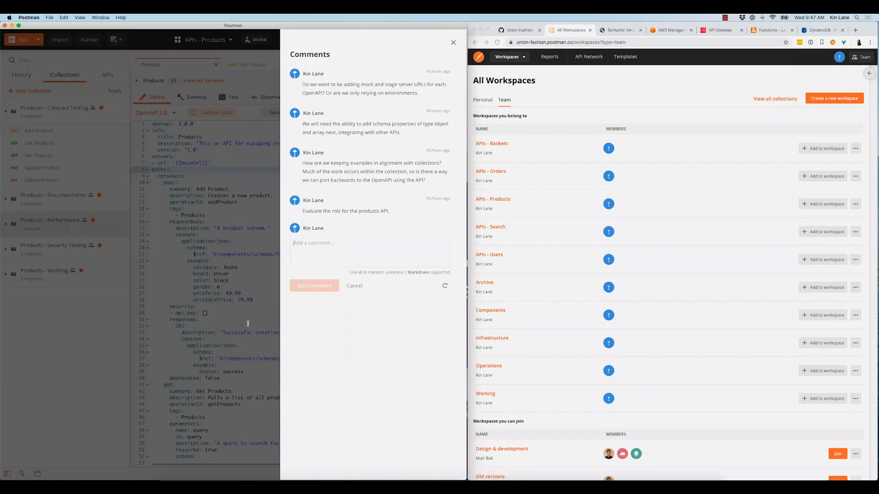
# Review the comments on the Products API and view the contract testing collection's Add Product request
pyautogui.click(47, 135)
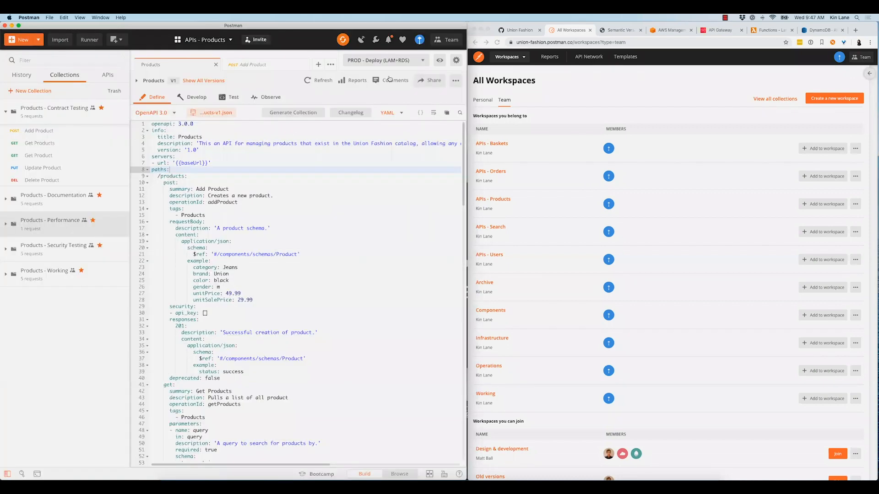
pyautogui.click(42, 130)
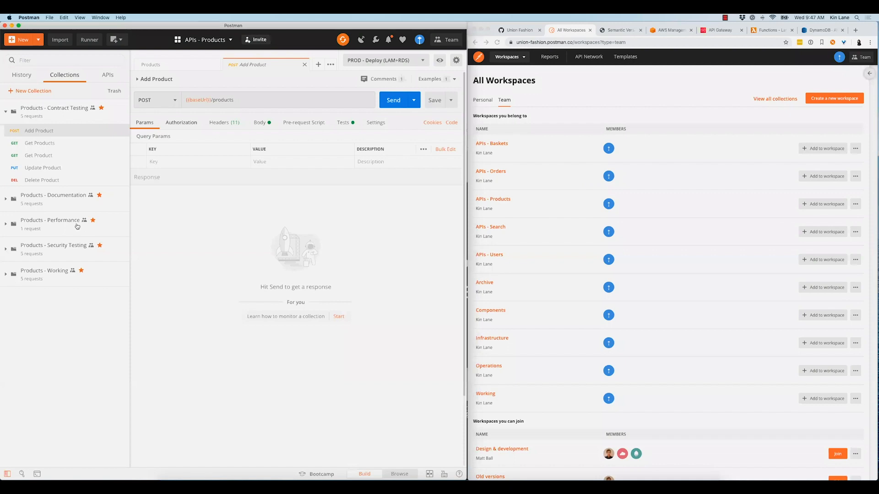
pyautogui.click(62, 199)
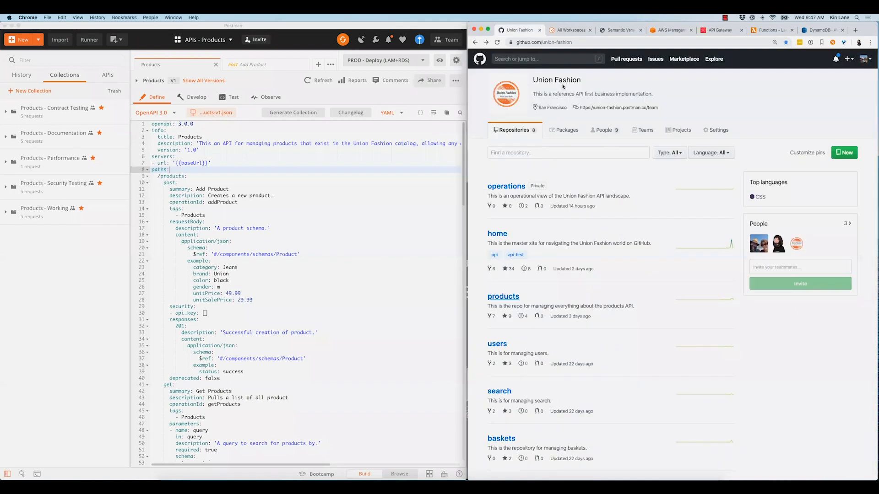
# Open Union Fashion's home repository on GitHub and read its README through the teams, APIs, planning and platform sections
pyautogui.press('super+]')
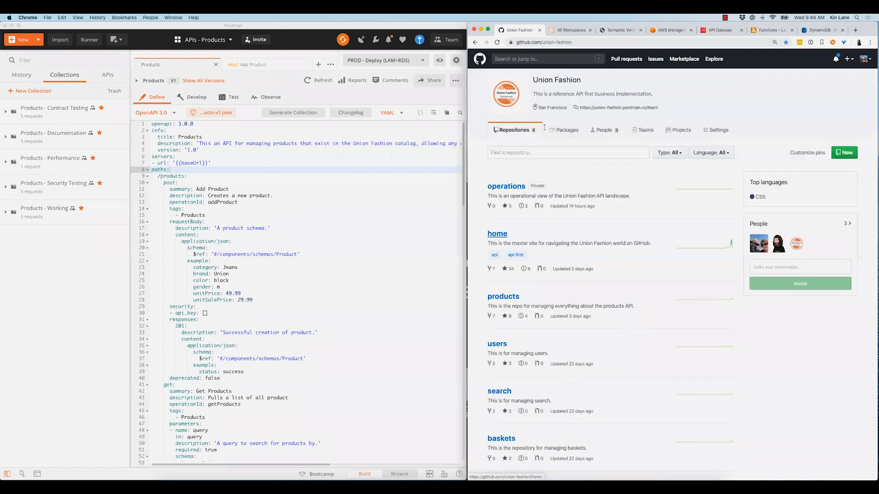
pyautogui.click(588, 261)
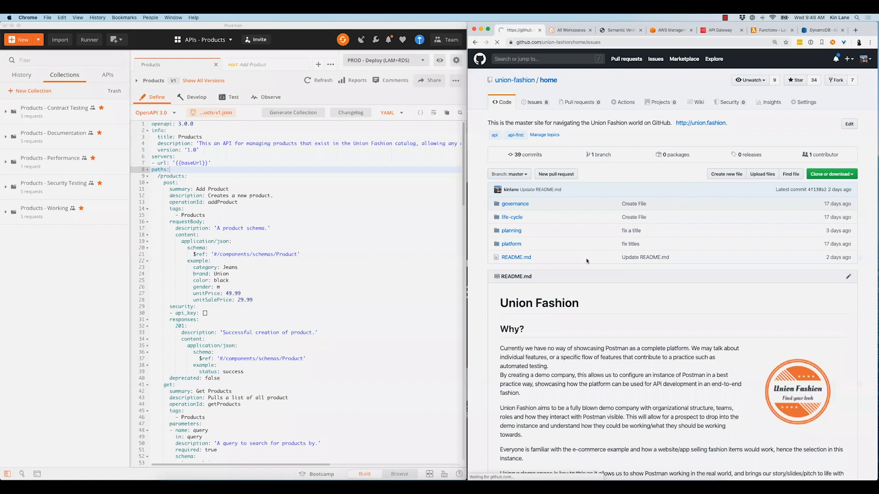
pyautogui.scroll(-3, 587, 261)
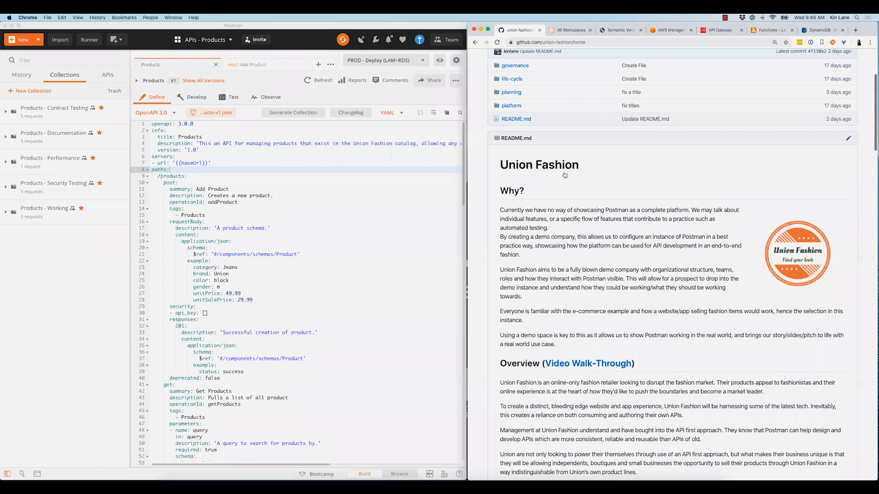
pyautogui.scroll(-10, 565, 175)
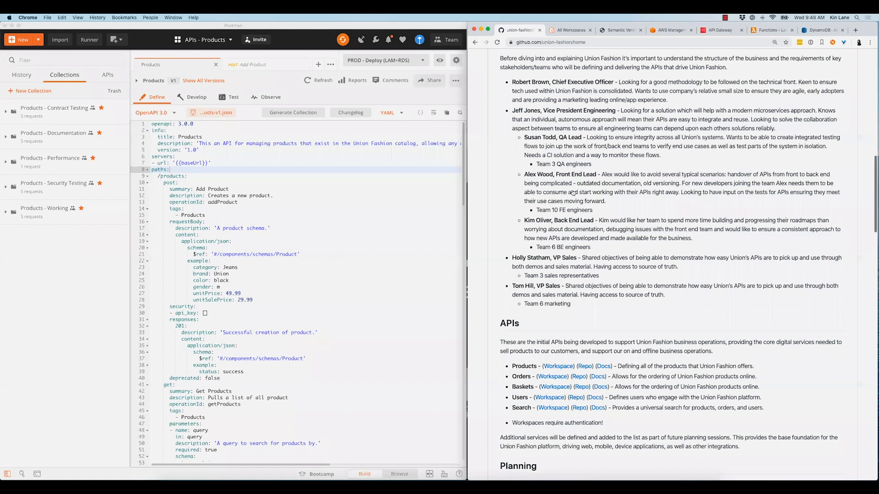
pyautogui.scroll(-8, 581, 192)
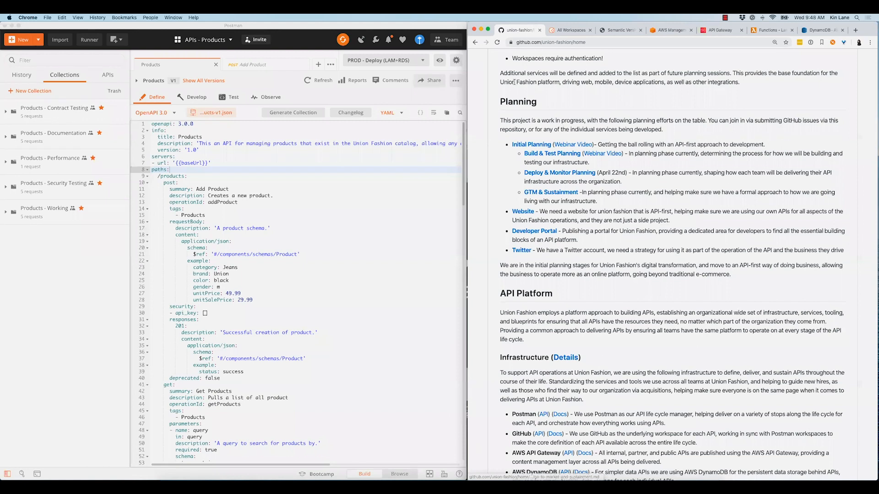
# Return to Postman and view the environments available for the Products API
pyautogui.press('super+Tab')
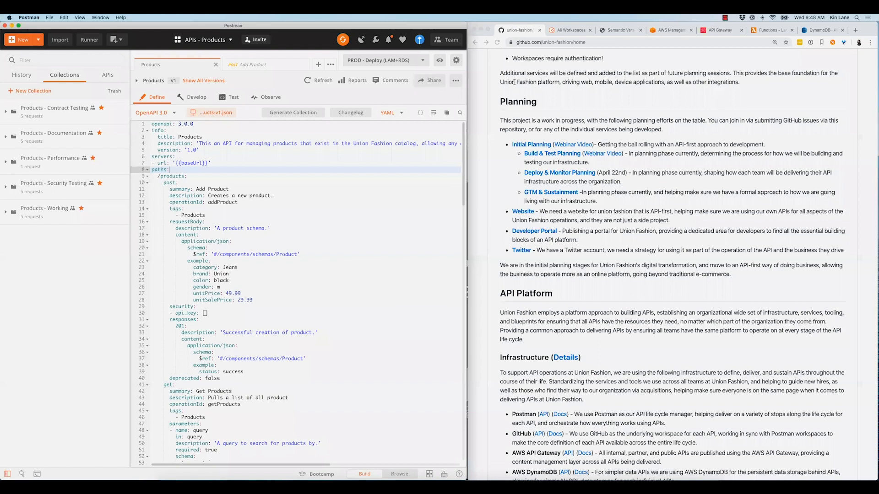
pyautogui.press('super+Tab')
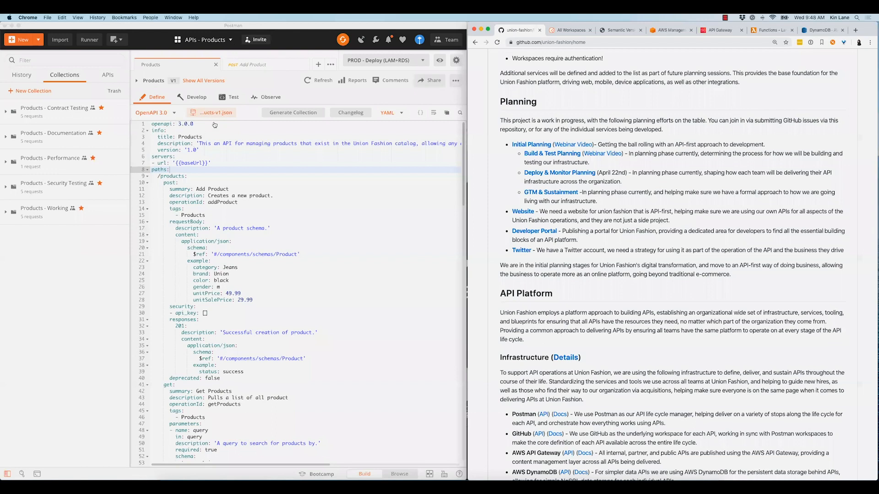
pyautogui.click(359, 164)
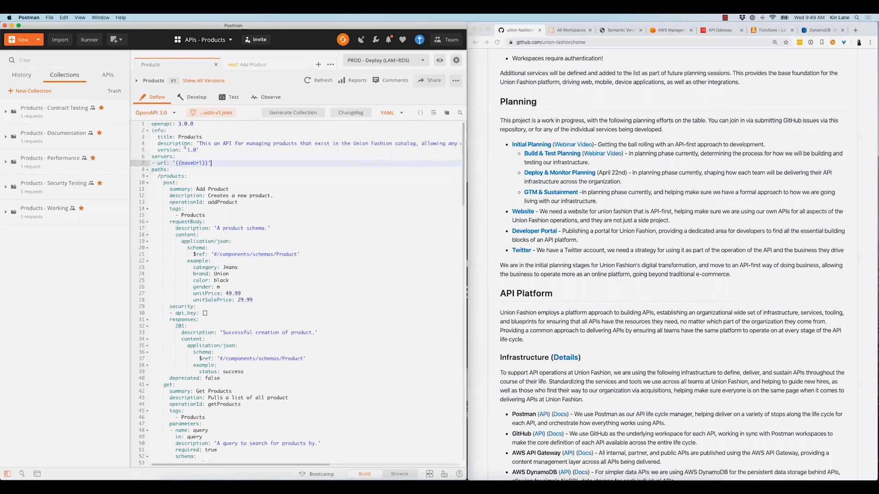
pyautogui.click(386, 60)
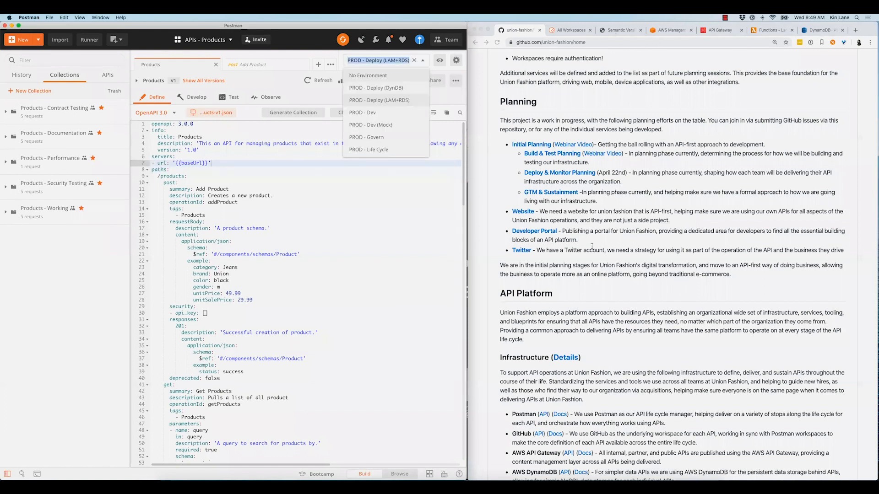
# View the Semantic Versioning page in Chrome and the list of versions of the Products API in Postman
pyautogui.click(620, 30)
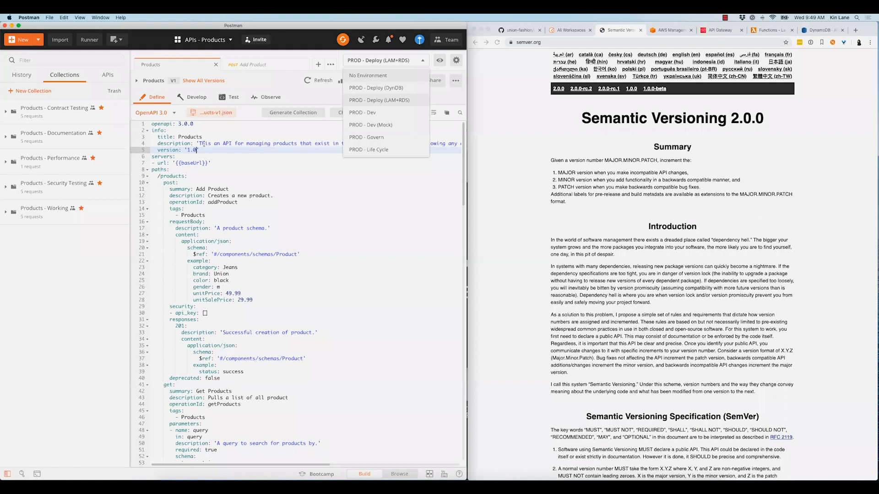
pyautogui.click(190, 81)
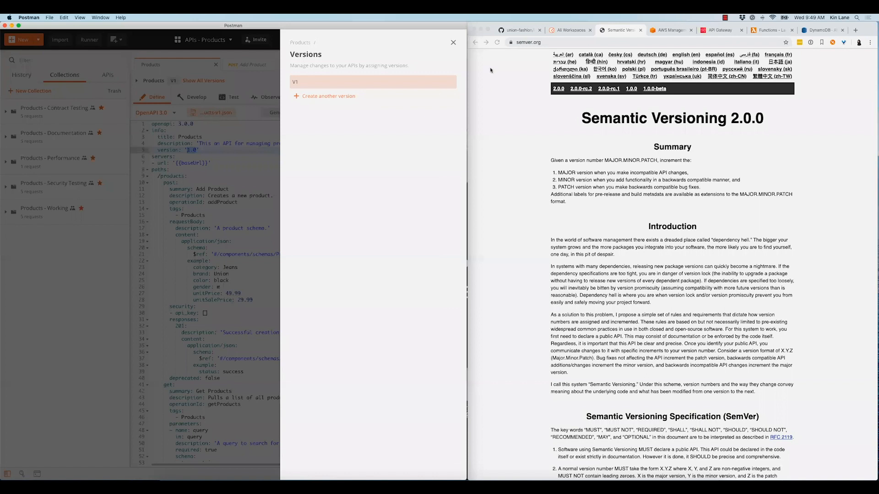
pyautogui.press('Escape')
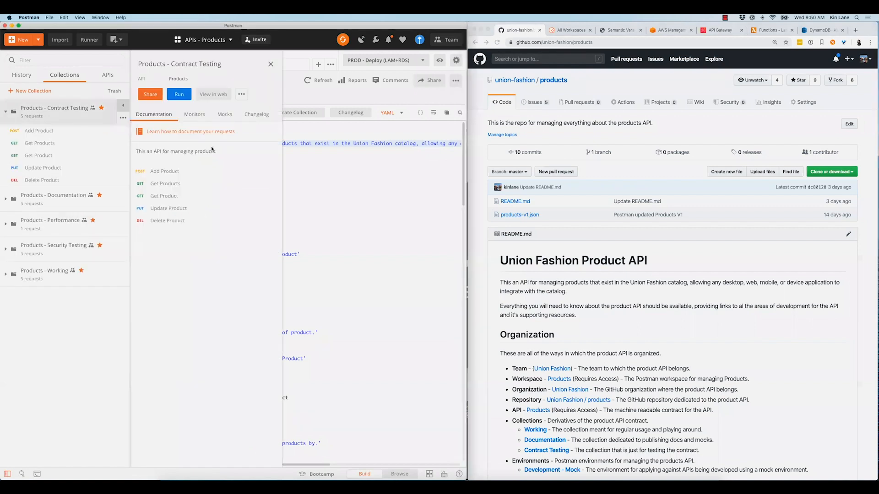
# Review the changelog of the Products - Contract Testing collection, and close its details
pyautogui.click(256, 114)
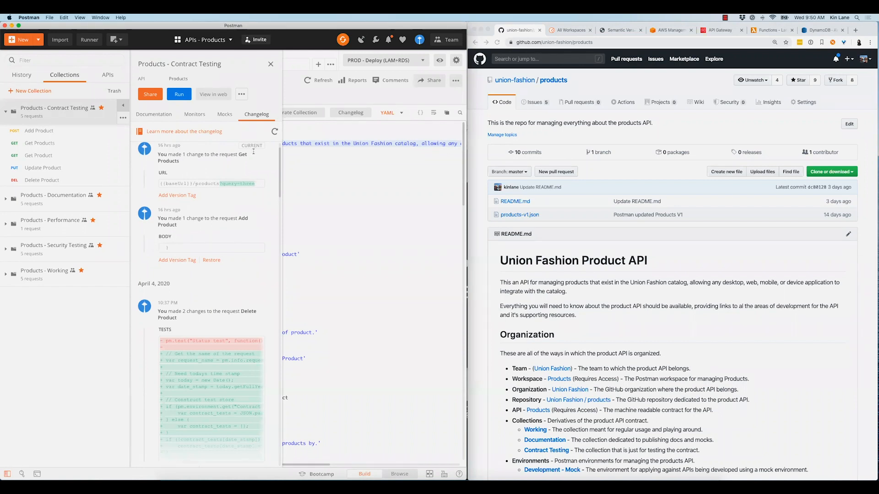
pyautogui.click(293, 176)
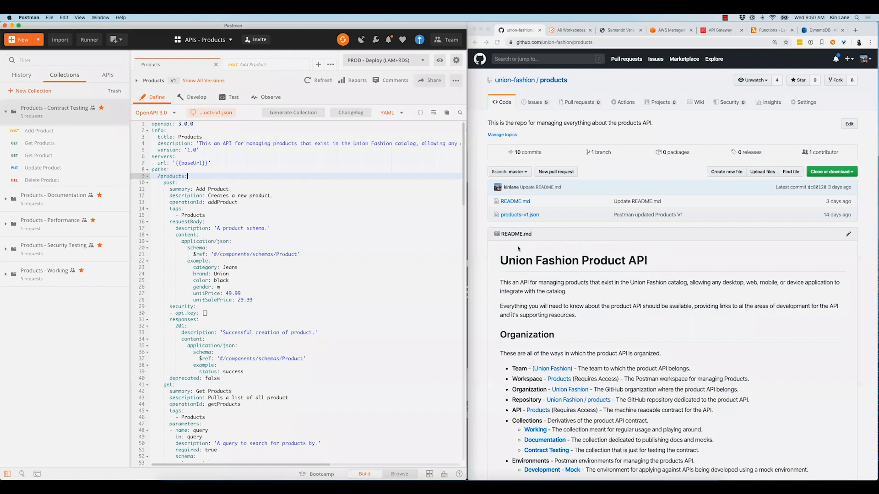
pyautogui.click(533, 271)
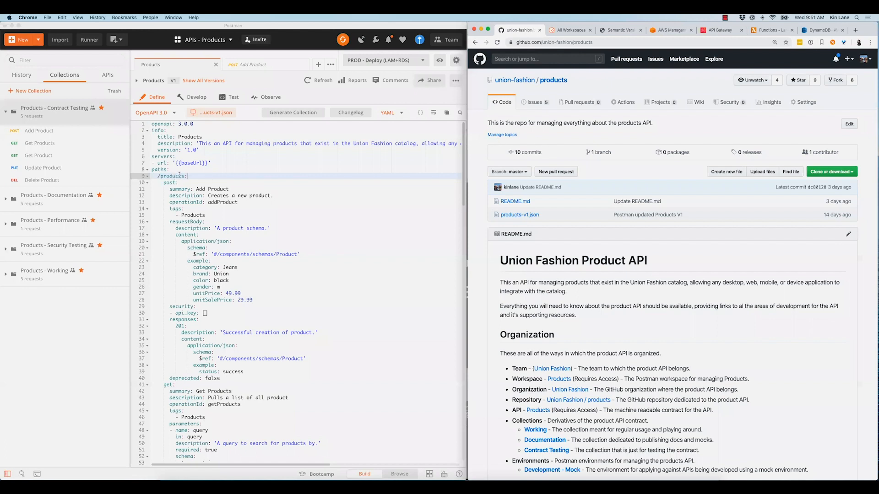
# Zoom in on the Postman window and on the GitHub products page in Chrome
pyautogui.click(187, 170)
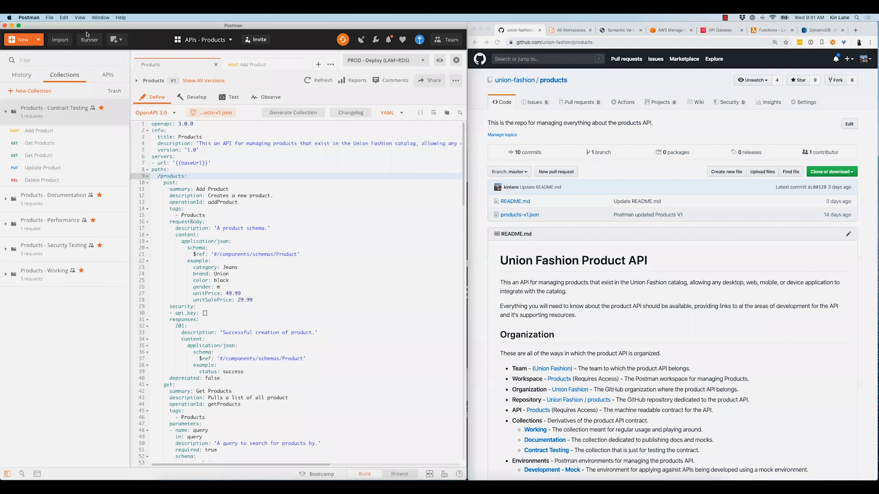
pyautogui.click(80, 17)
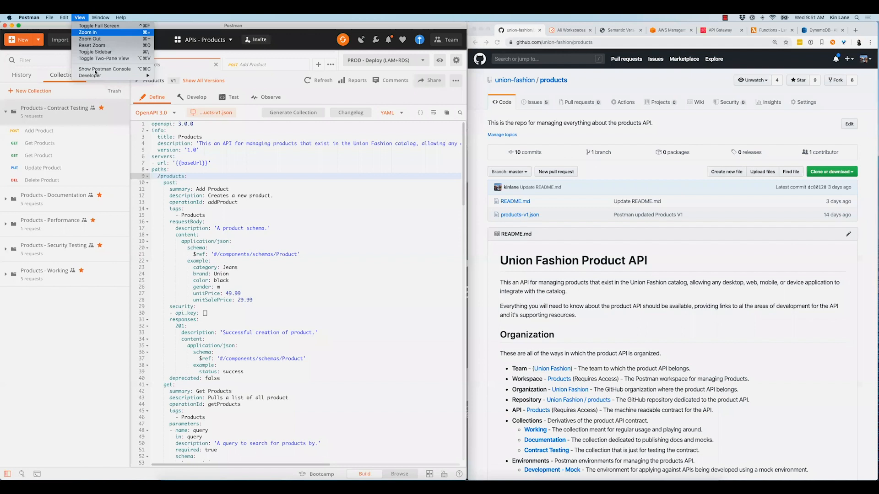
pyautogui.press('super+equal')
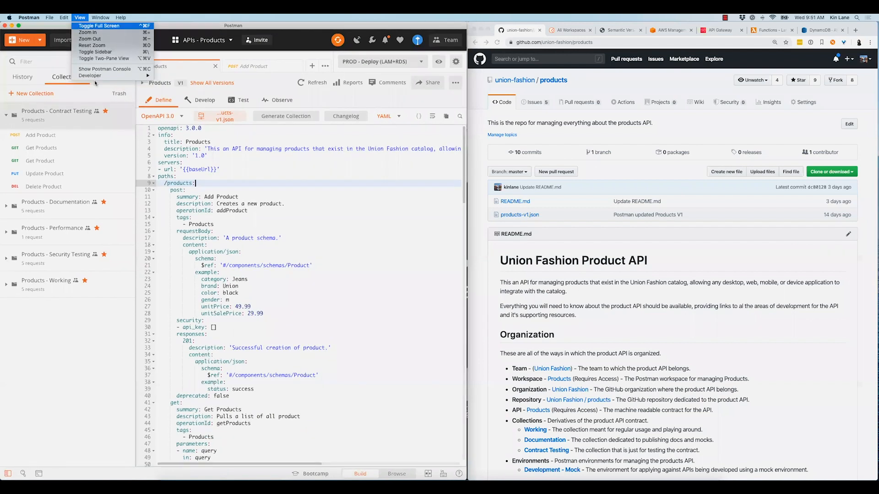
pyautogui.click(608, 148)
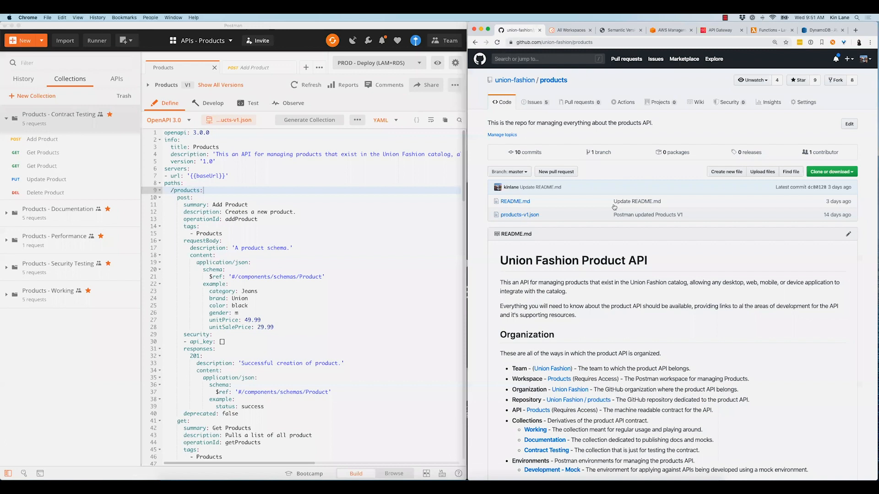
pyautogui.press('super+equal')
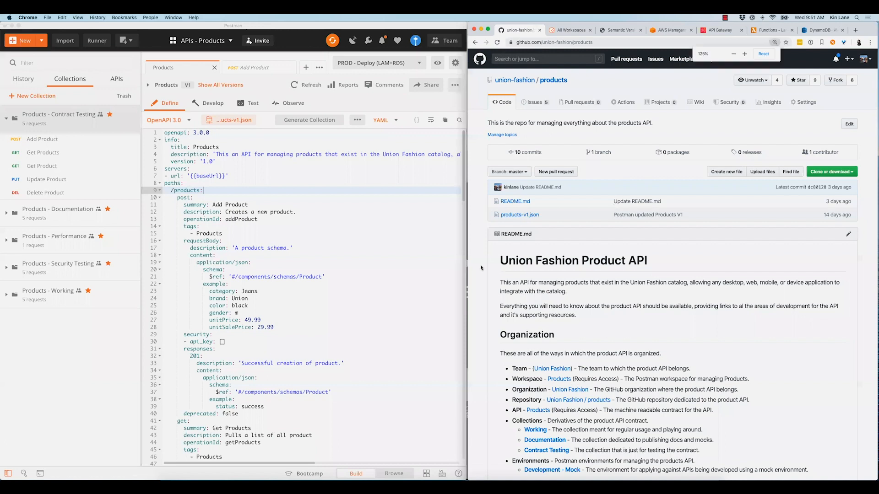
pyautogui.click(78, 17)
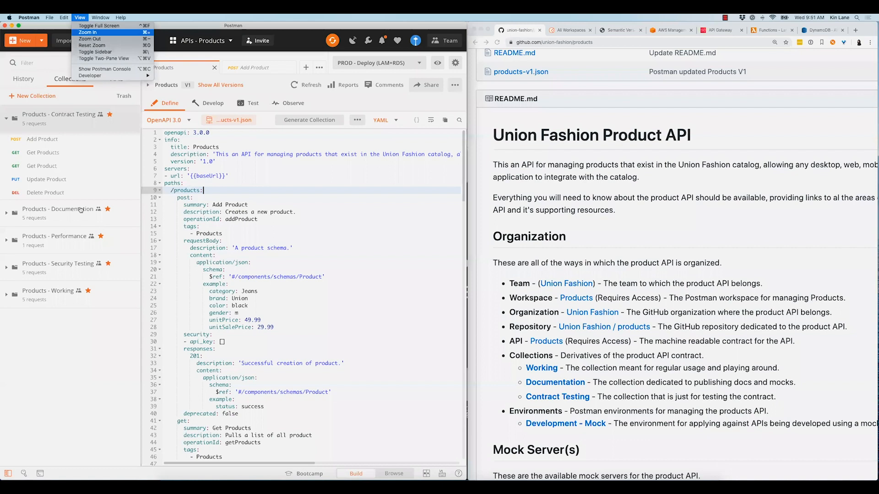
pyautogui.press('super+backslash')
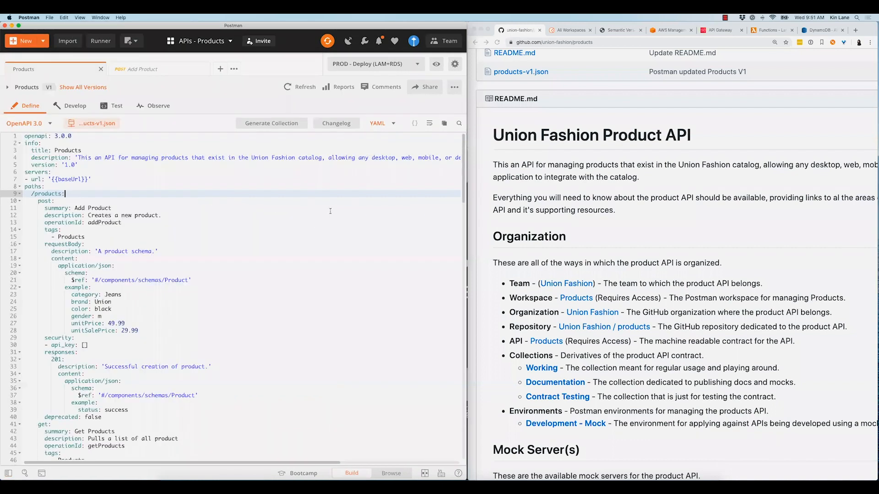
pyautogui.press('super+plus')
pyautogui.press('super+backslash')
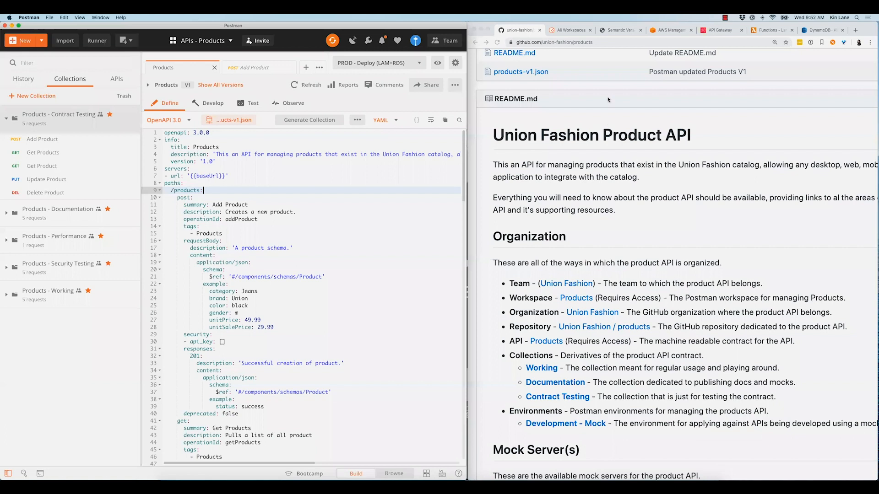
# View the list of team workspaces in Chrome, and switch Postman to the Operations workspace
pyautogui.click(571, 30)
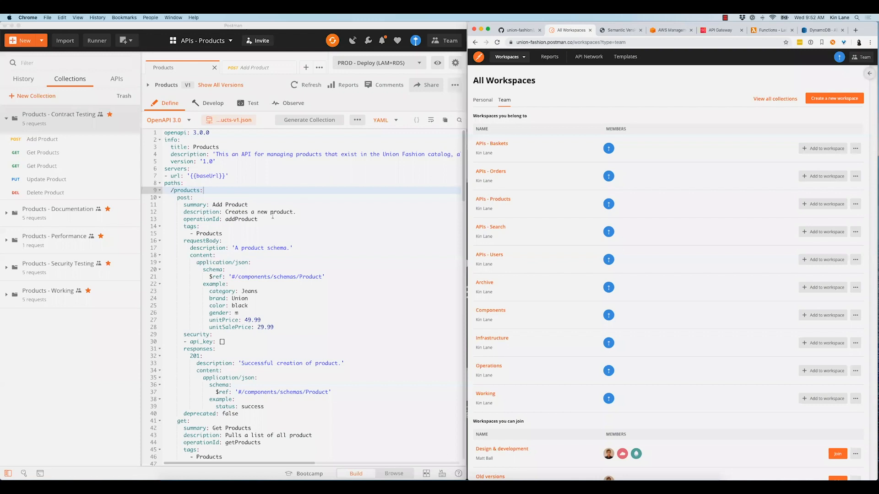
pyautogui.click(258, 185)
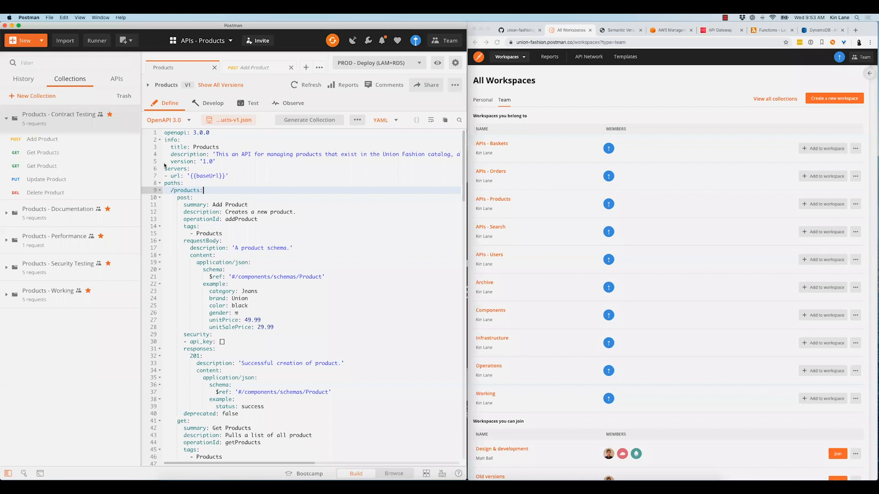
pyautogui.click(205, 41)
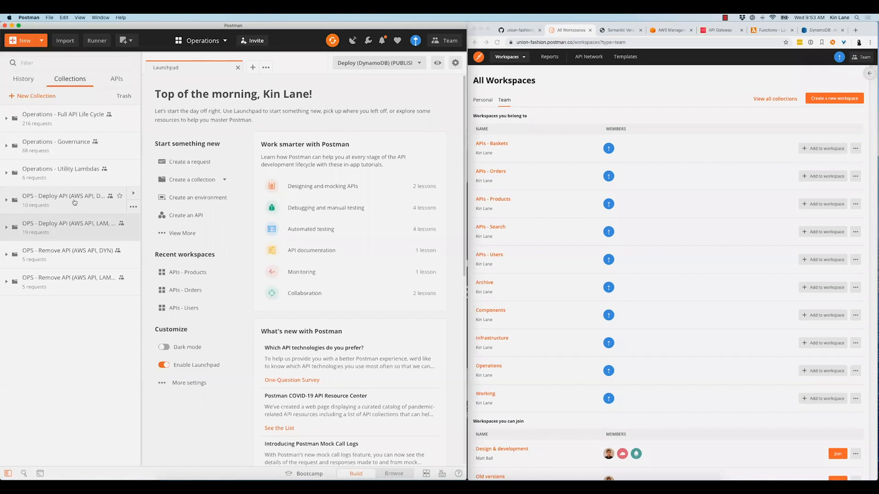
# Share the OPS - Deploy API (AWS API, DYN) collection with the APIs - Products workspace
pyautogui.click(74, 202)
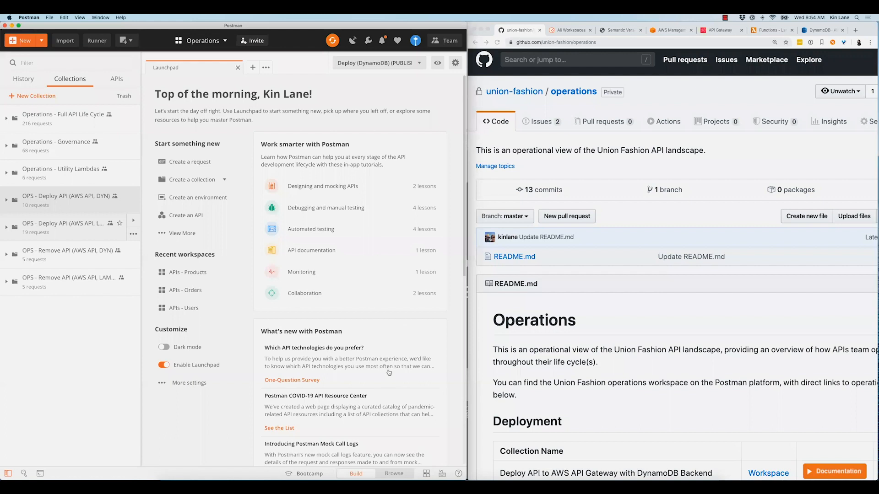
pyautogui.click(134, 203)
pyautogui.click(134, 223)
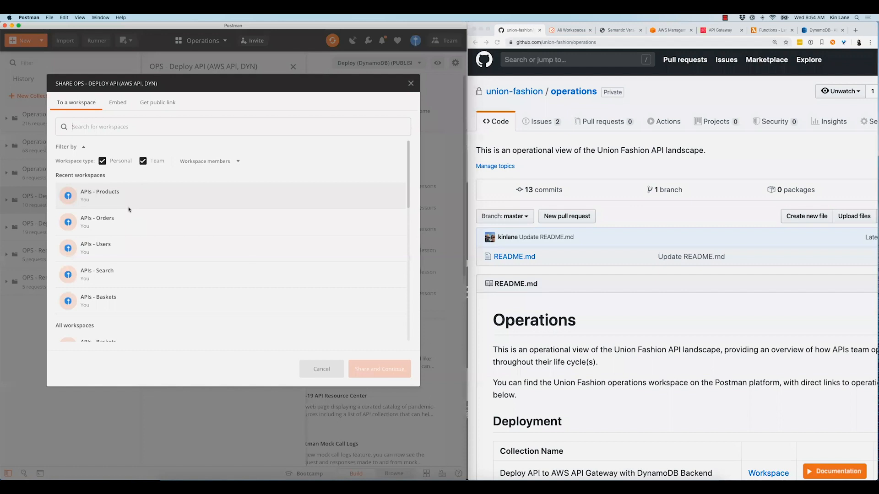
pyautogui.click(393, 370)
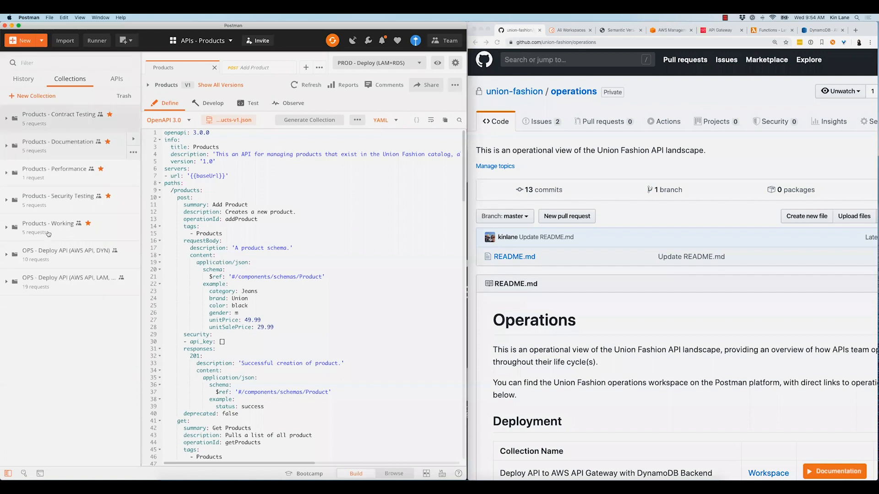
# View the requests of the shared DynamoDB deploy collection in APIs - Products, and bring up the AWS Management Console in Chrome
pyautogui.click(93, 259)
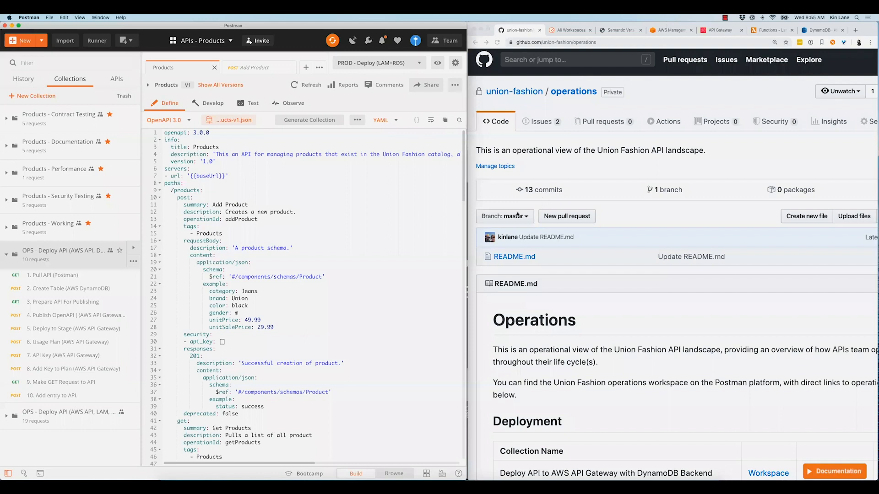
pyautogui.click(543, 210)
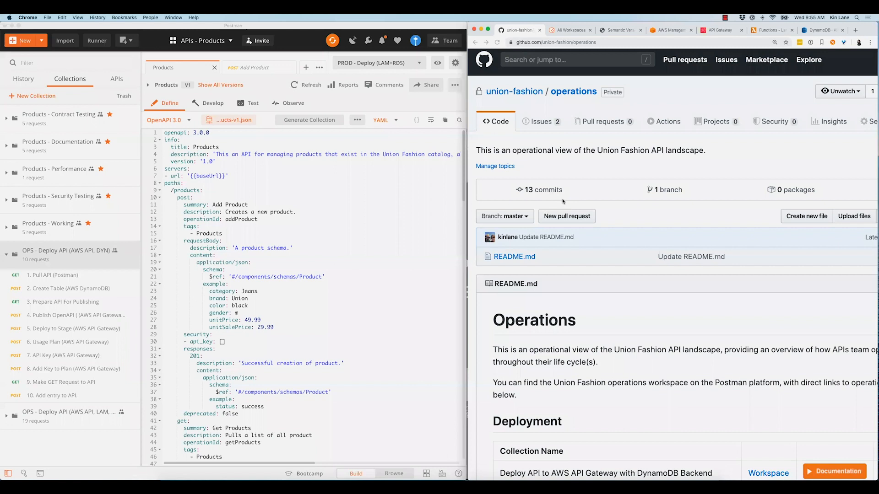
pyautogui.press('super+4')
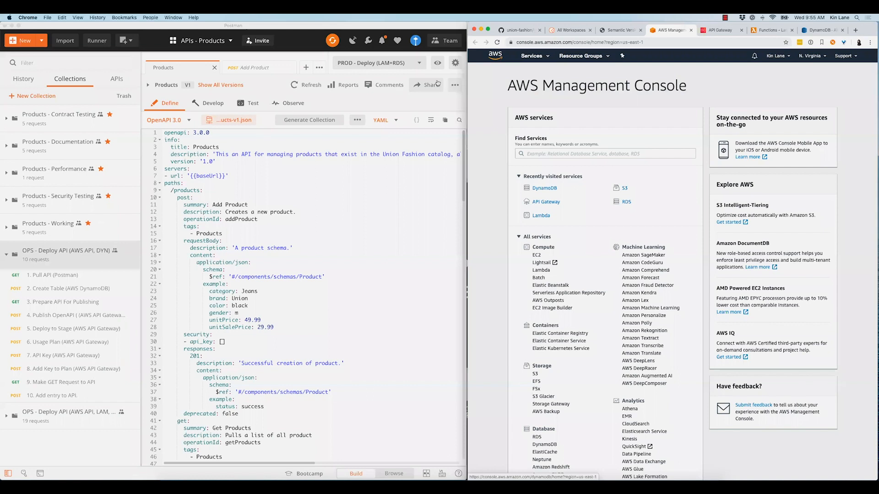
# Select the PROD - Deploy (DynDB) environment in Postman and send the Pull API (Postman) request
pyautogui.click(417, 63)
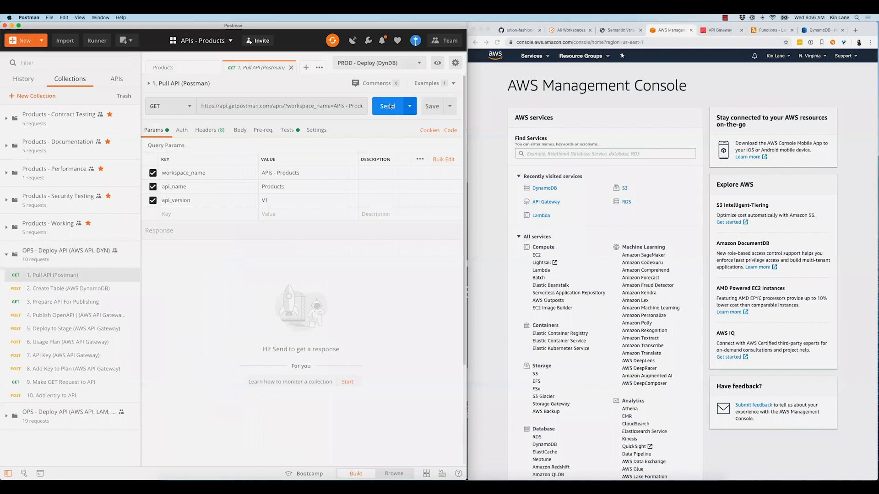
pyautogui.click(389, 107)
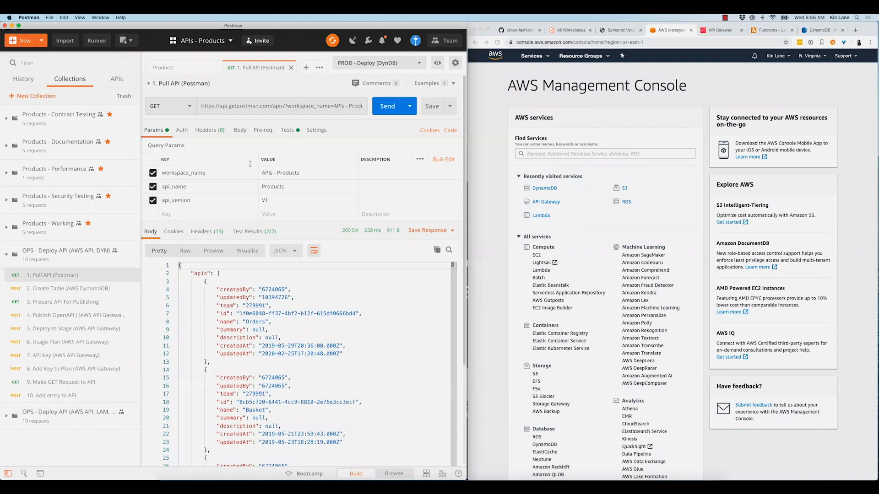
# Send the Create Table (AWS DynamoDB) request and highlight the table name in its response
pyautogui.click(63, 289)
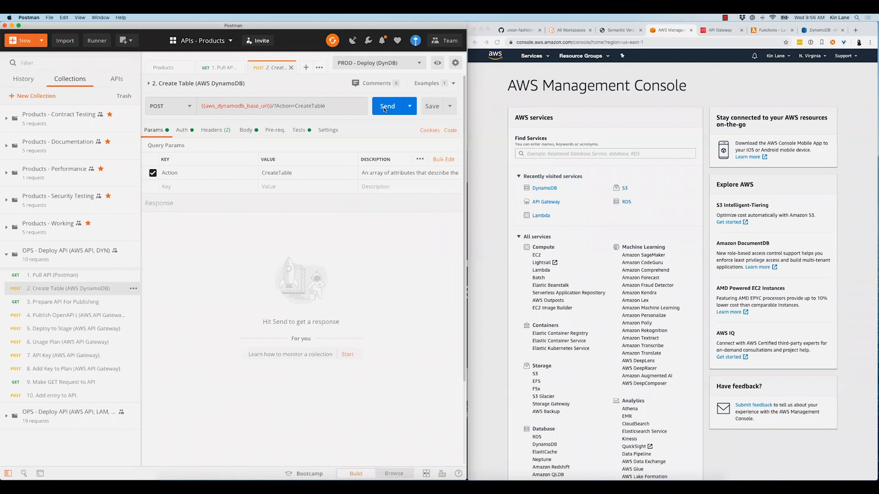
pyautogui.click(385, 110)
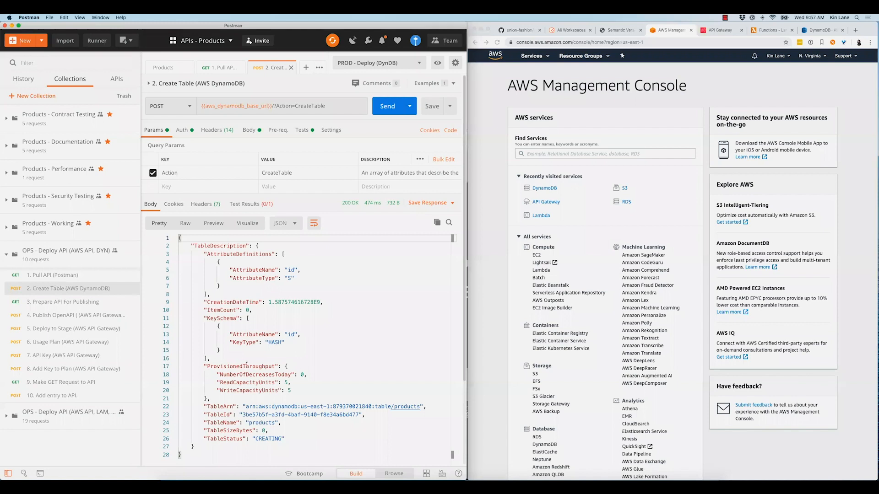
pyautogui.doubleClick(262, 422)
# Send the Prepare API For Publishing and Publish OpenAPI (AWS API Gateway) requests, and look through the publishing response
pyautogui.press('Down')
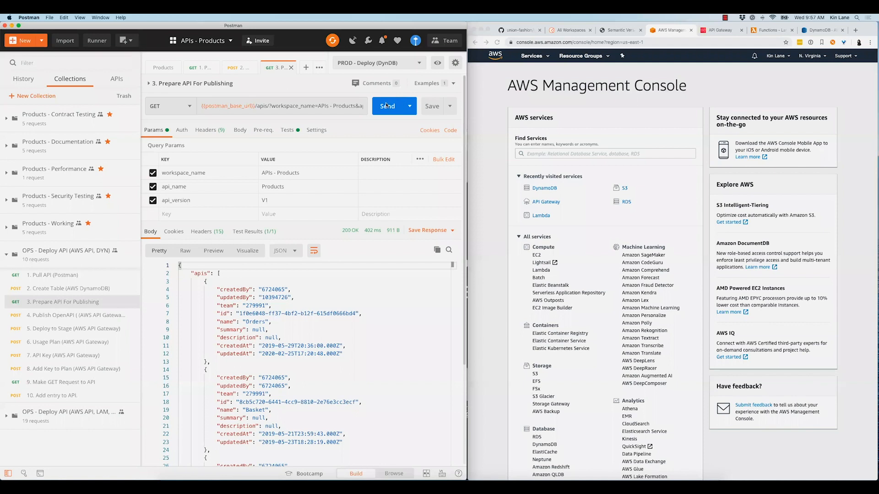
pyautogui.click(84, 314)
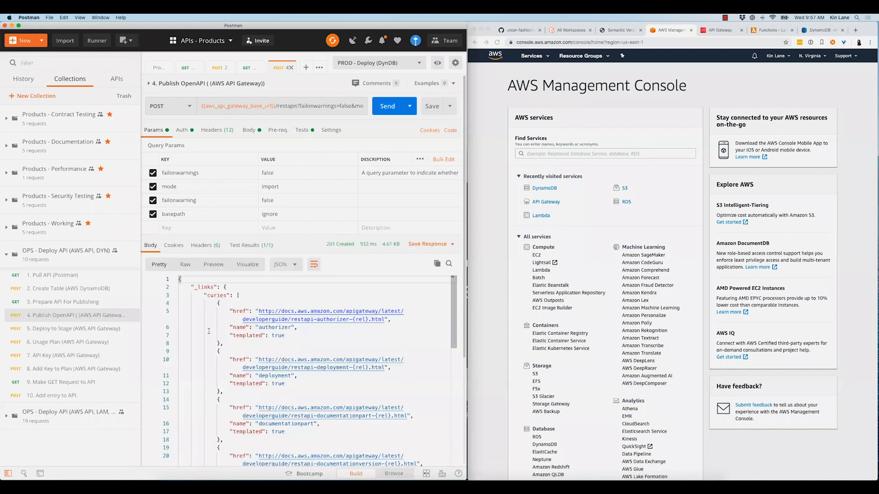
pyautogui.scroll(-15, 209, 331)
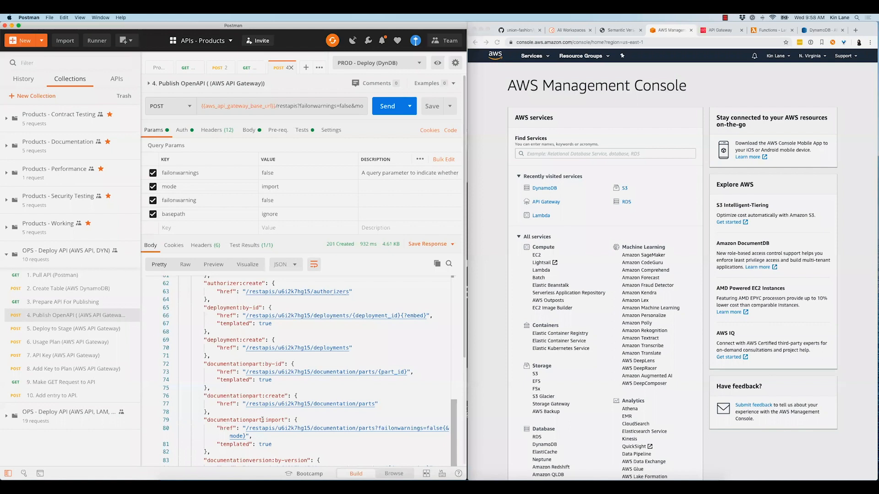
pyautogui.scroll(-19, 262, 420)
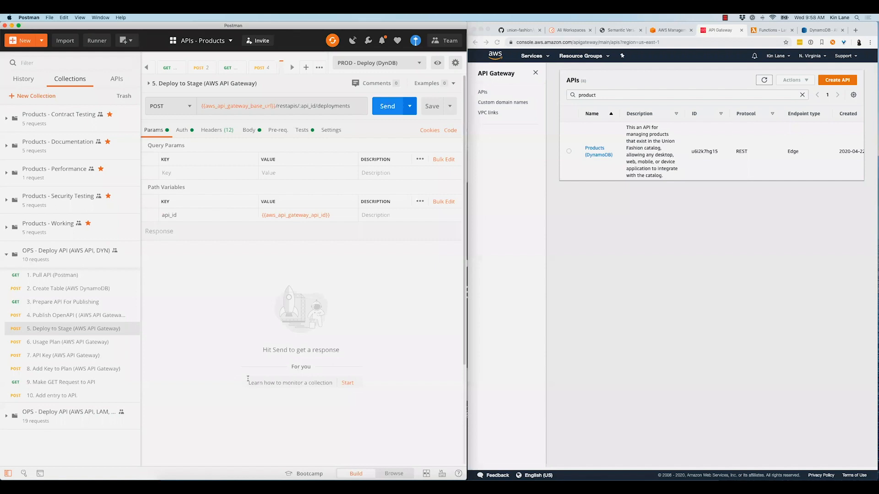
# Send the Deploy to Stage request, and highlight the api_key security setting of Add Product in the Products API definition
pyautogui.press('super+Return')
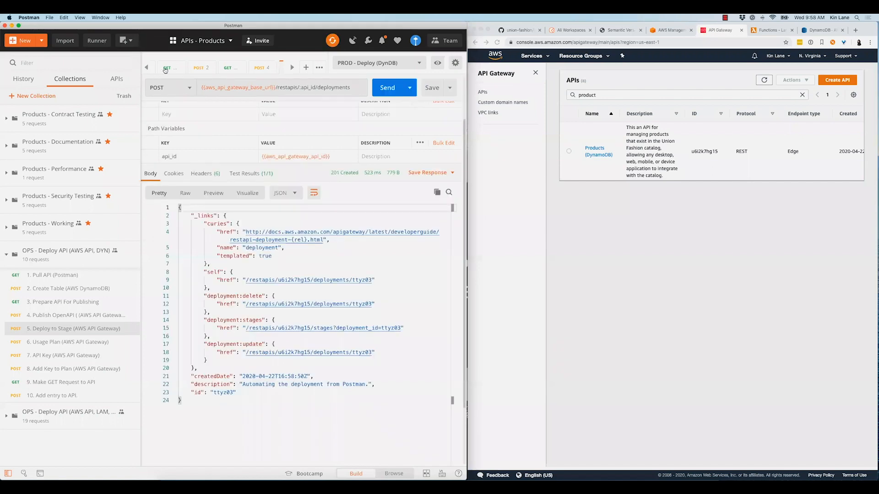
pyautogui.hscroll(-1, 166, 70)
pyautogui.scroll(-3, 225, 270)
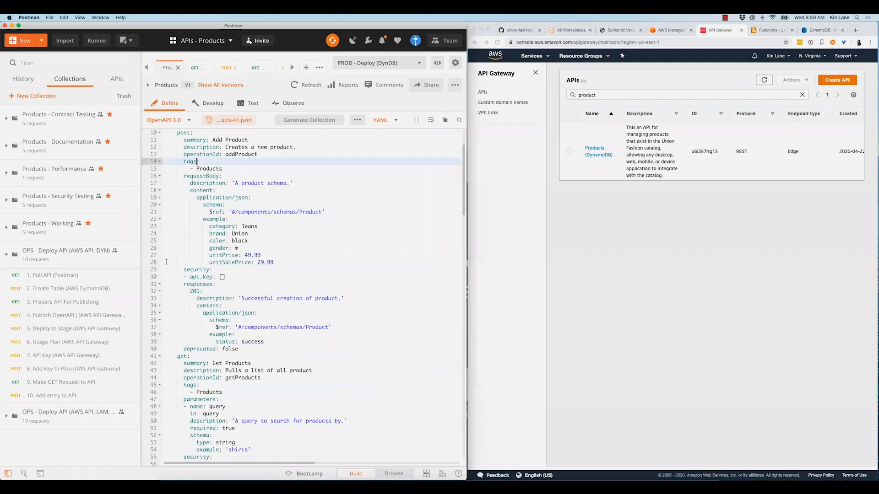
pyautogui.scroll(-1, 229, 272)
pyautogui.moveTo(229, 272); pyautogui.dragTo(166, 262)
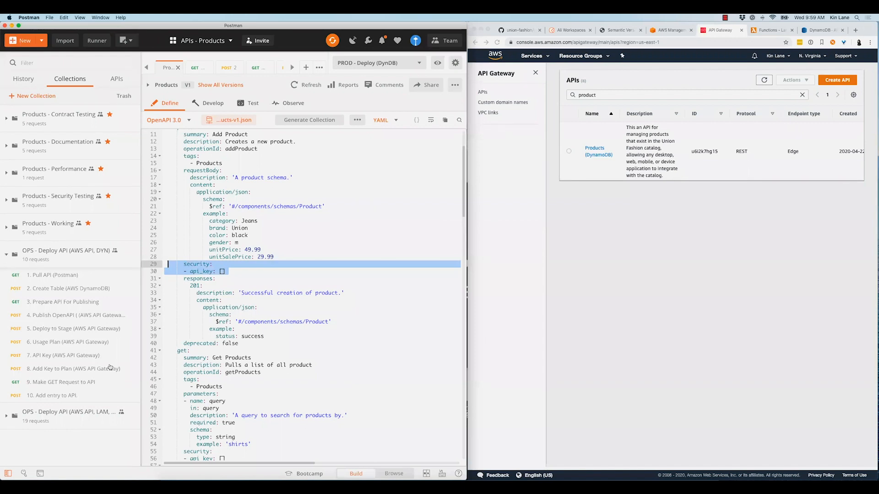
# Send the Usage Plan (AWS API Gateway) request and review the plan's name, quota and throttle in the response
pyautogui.click(61, 341)
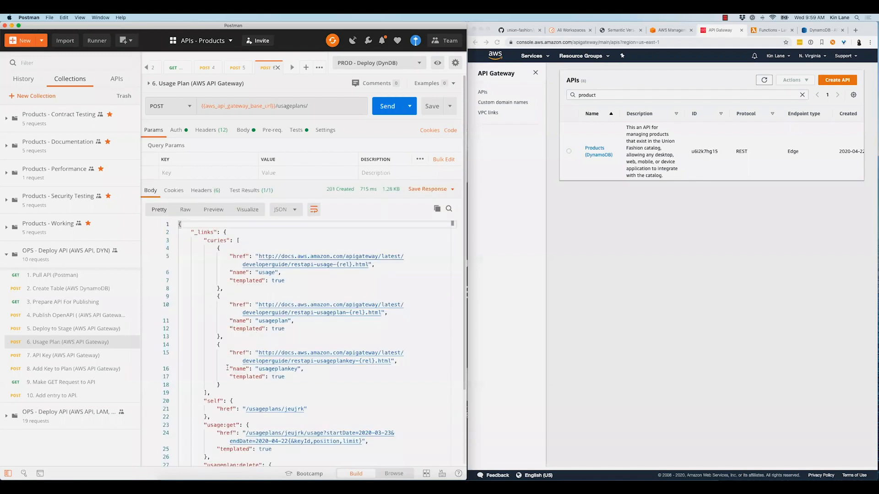
pyautogui.scroll(-5, 229, 377)
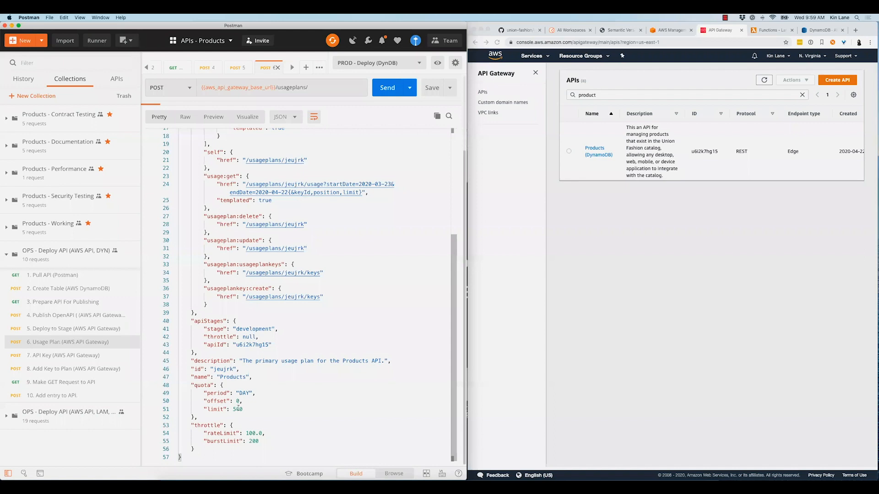
pyautogui.doubleClick(233, 377)
# Send the API Key request and the Add Key to Plan request for AWS API Gateway
pyautogui.click(100, 356)
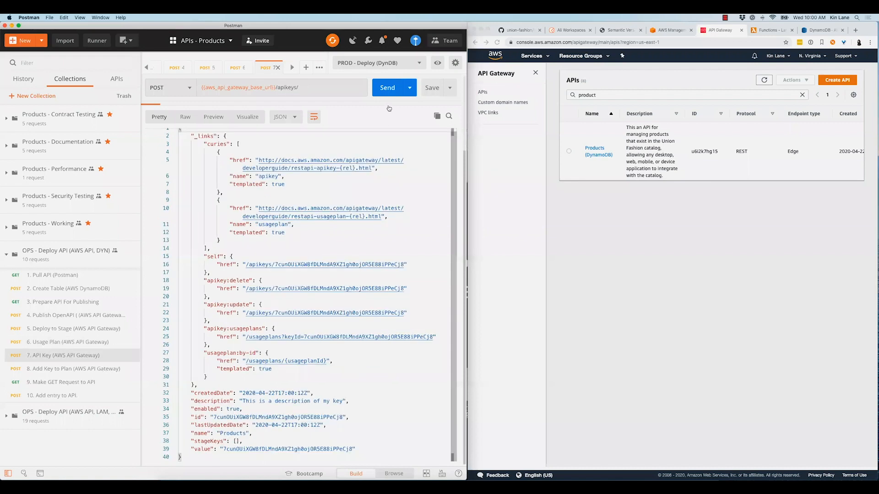
pyautogui.press('super+t')
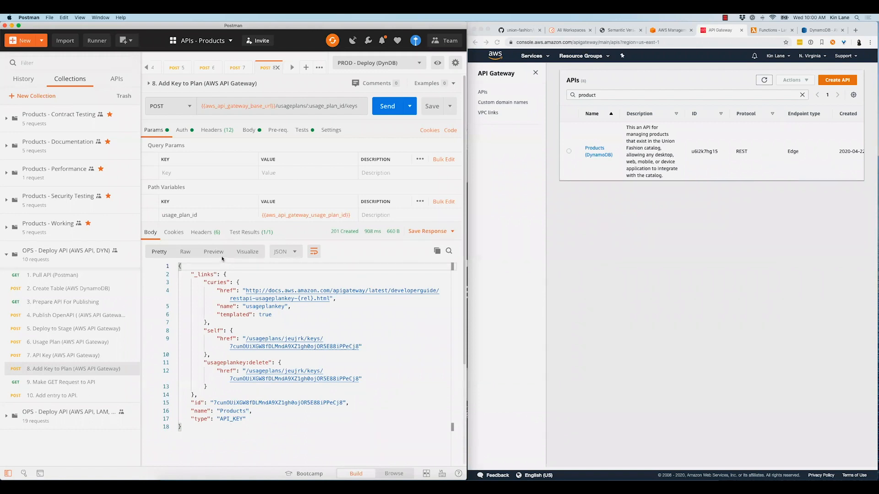
# Send the Make GET Request to API request against the deployed Products API
pyautogui.press('super+shift+bracketright')
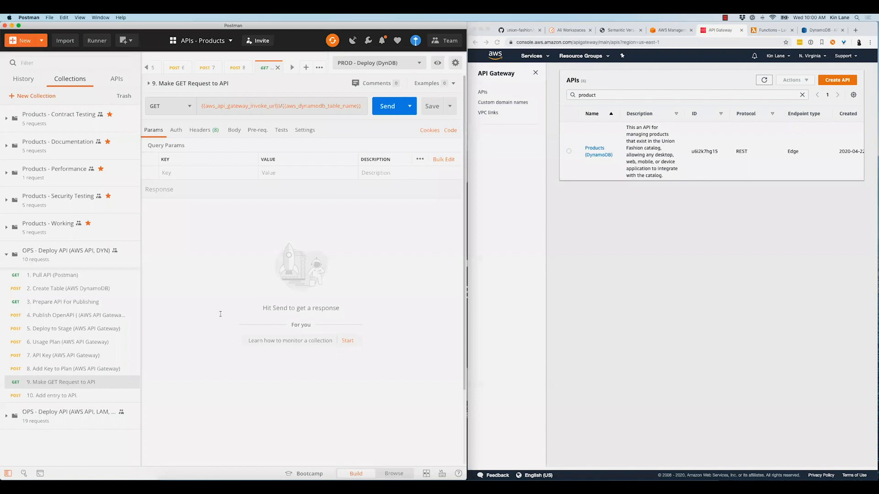
pyautogui.press('super+Return')
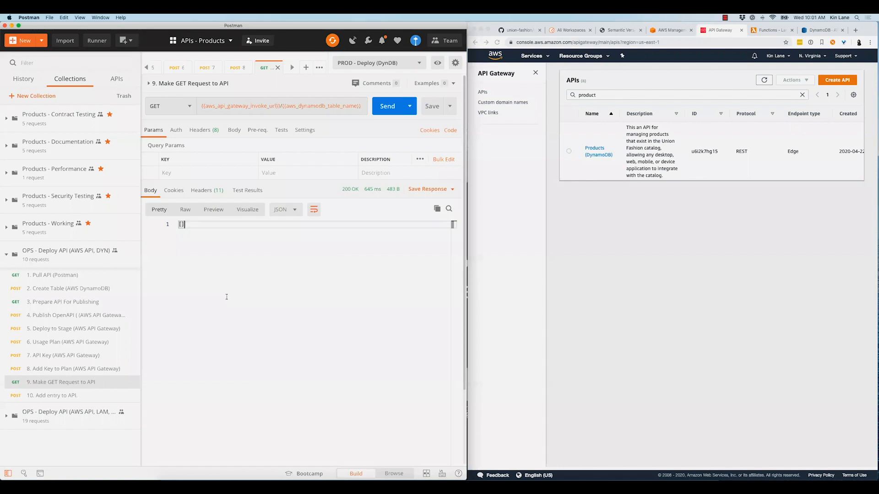
# Send the Add entry to API request with the identifier product-one and the name Product One in its body
pyautogui.click(58, 395)
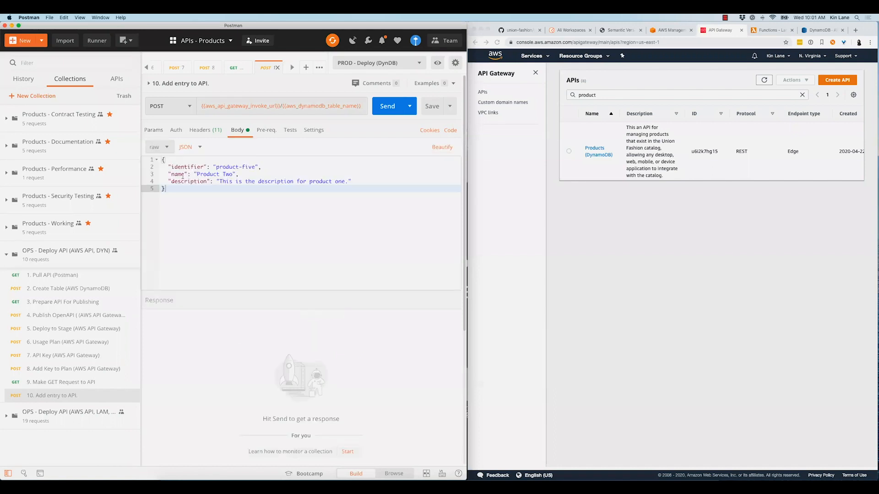
pyautogui.click(178, 162)
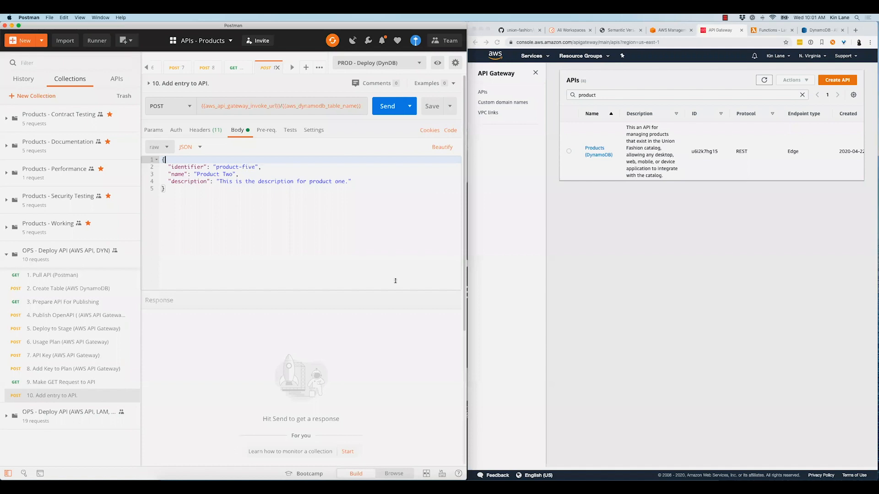
pyautogui.doubleClick(249, 167)
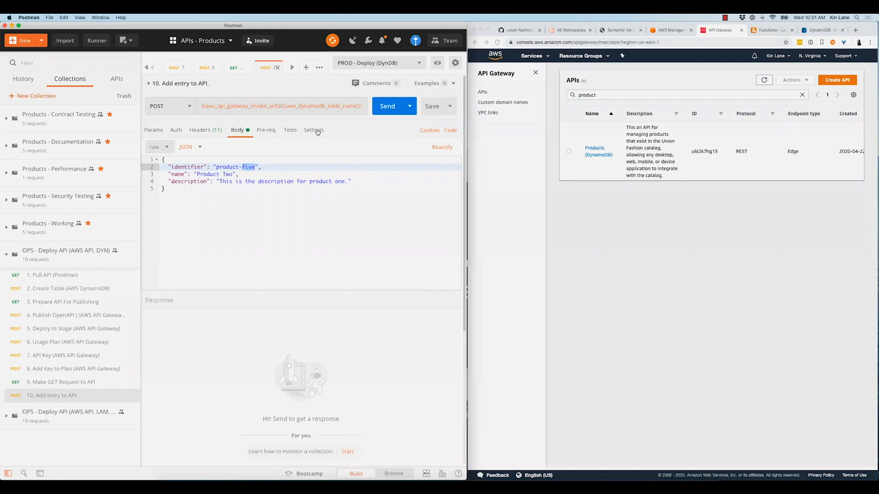
pyautogui.write('one')
pyautogui.moveTo(233, 174); pyautogui.dragTo(223, 174)
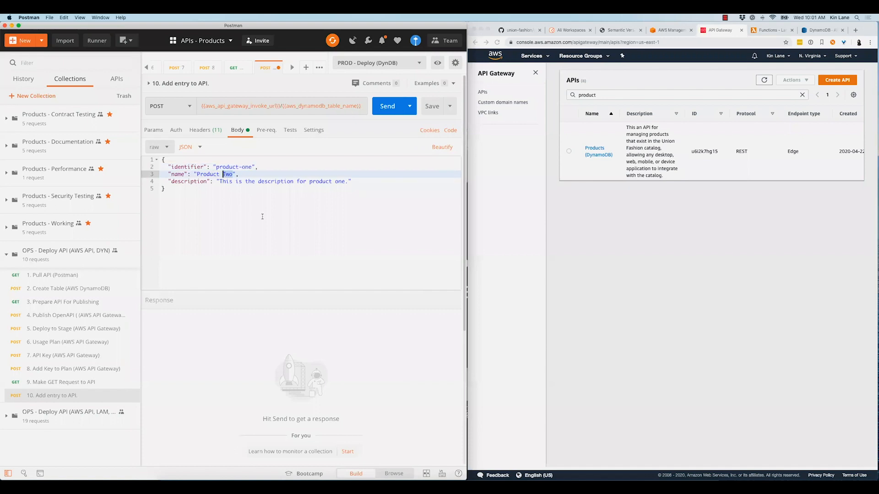
pyautogui.write('One')
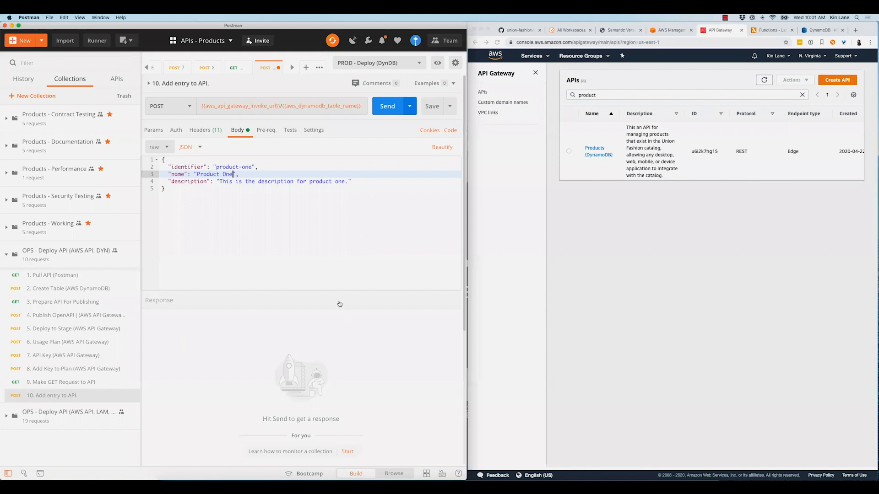
pyautogui.press('super+Return')
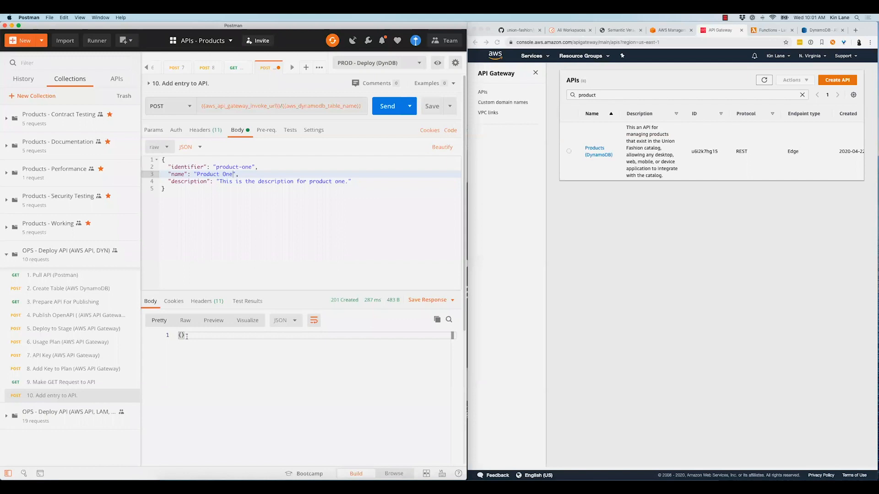
# Resend the Make GET Request to API request to retrieve the added product, and collapse the DynamoDB deployment collection
pyautogui.click(76, 383)
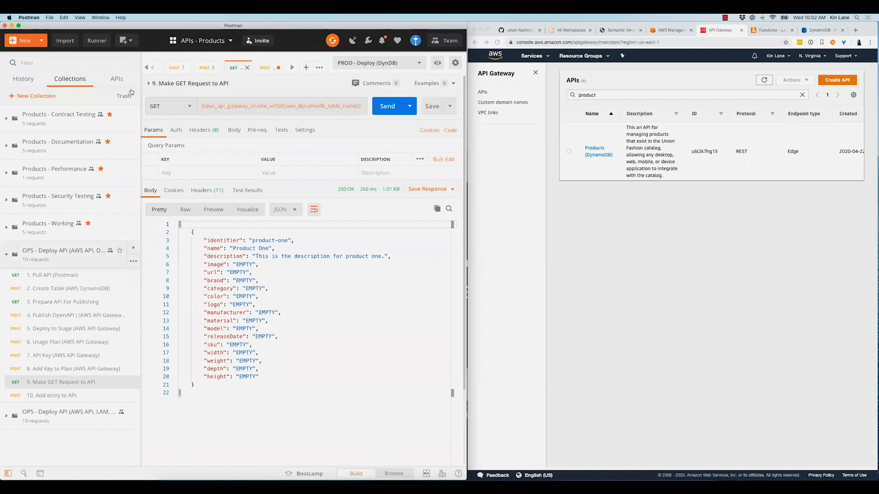
pyautogui.click(64, 253)
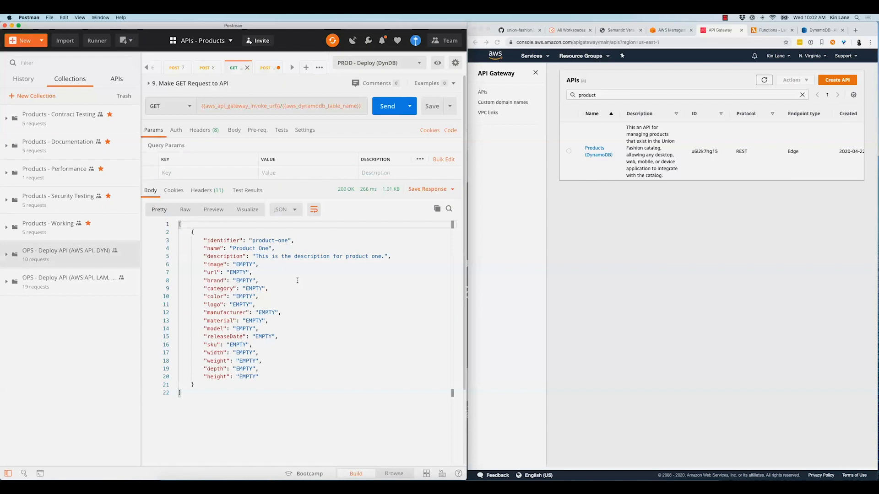
# Close all the open request tabs, keeping only the Products API definition open
pyautogui.click(310, 288)
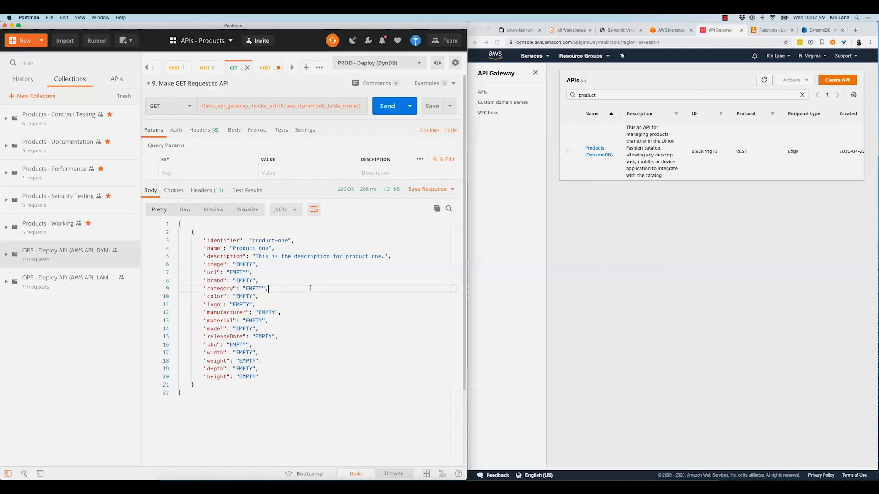
pyautogui.press('super+shift+bracketleft')
pyautogui.press('super+shift+bracketleft')
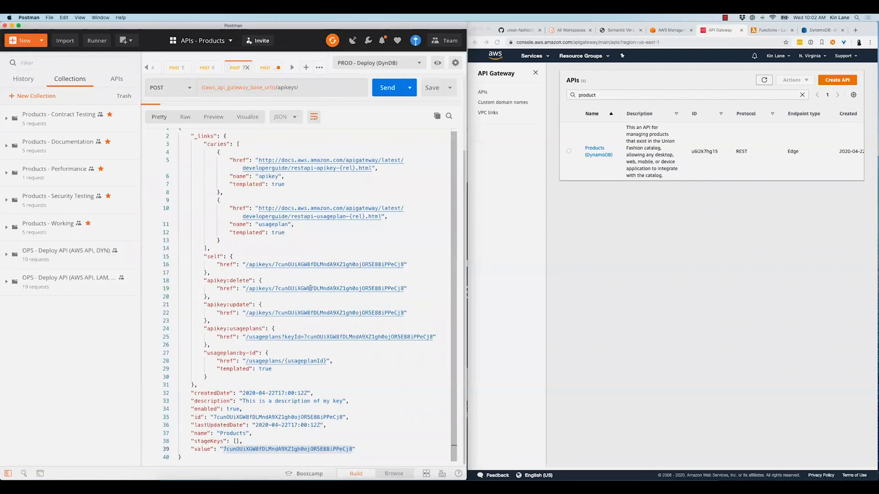
pyautogui.press('super+w')
pyautogui.press('super+w')
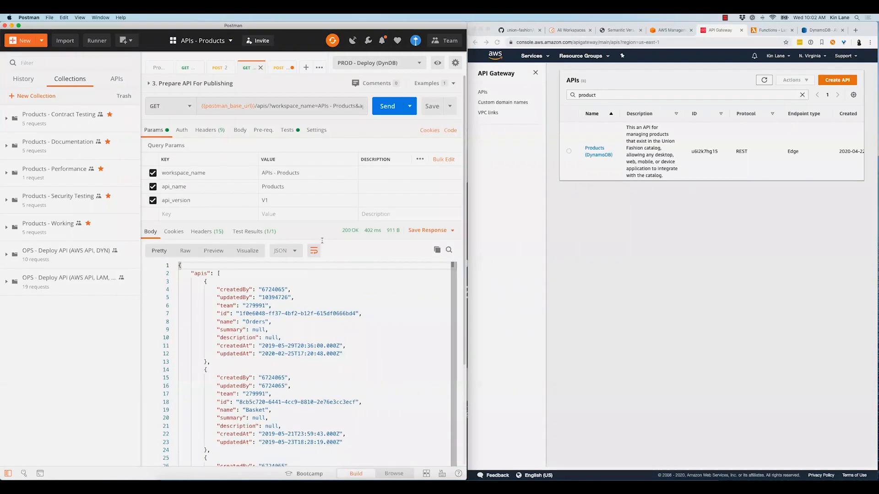
pyautogui.press('super+w')
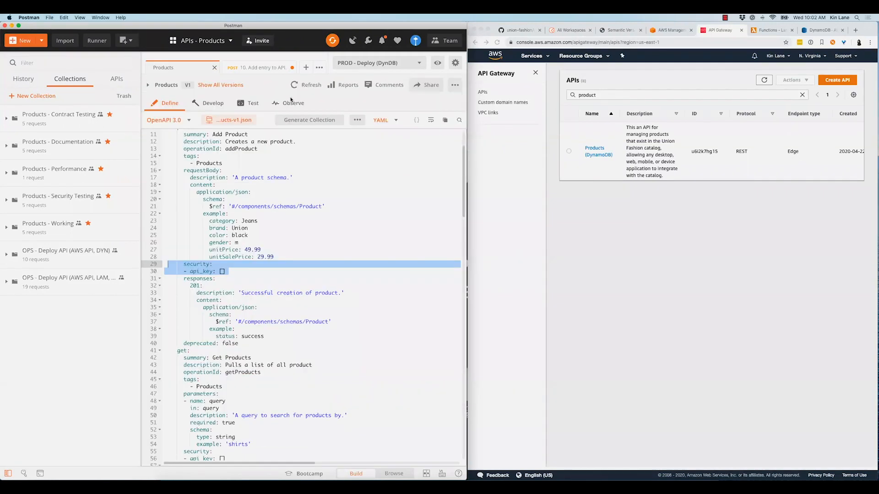
pyautogui.click(292, 177)
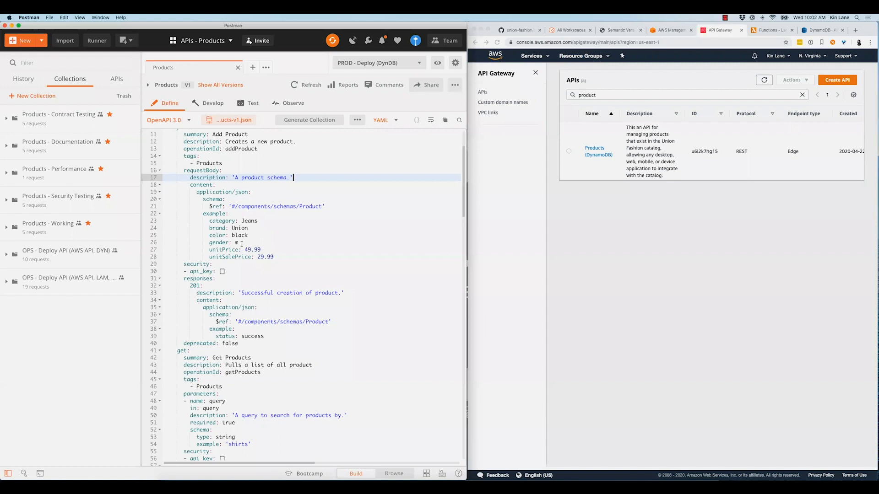
pyautogui.click(241, 243)
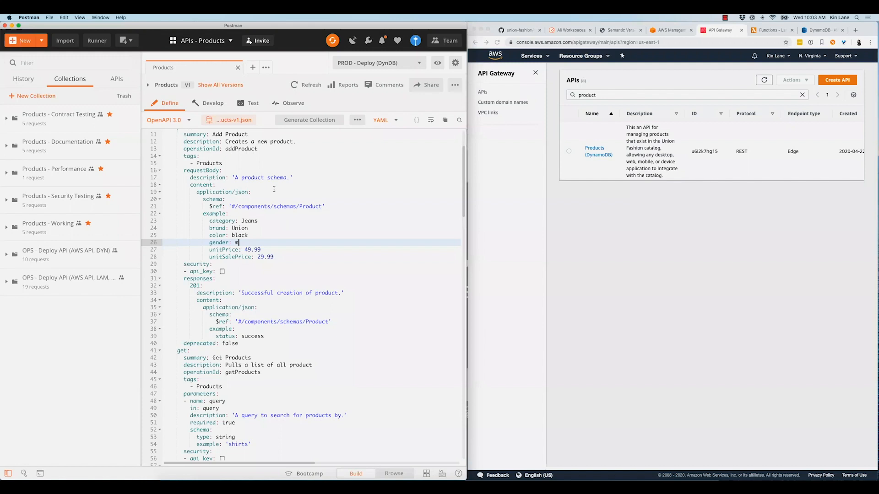
# Expand the 19-request OPS - Deploy API collection for AWS API Gateway and Lambda and look through its requests
pyautogui.click(80, 287)
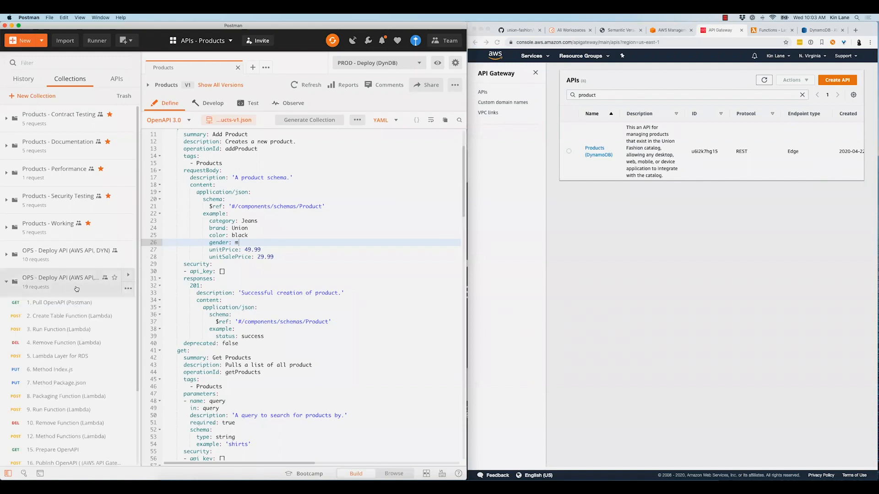
pyautogui.scroll(-1, 76, 288)
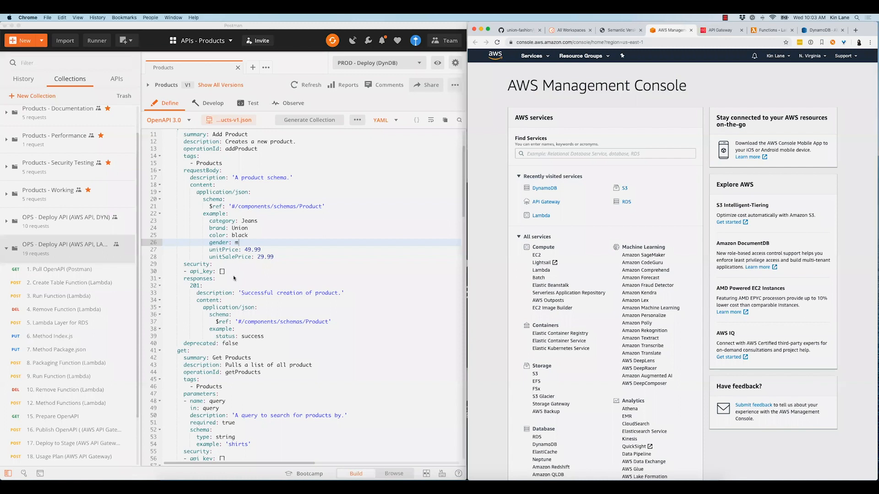
pyautogui.scroll(-3, 68, 275)
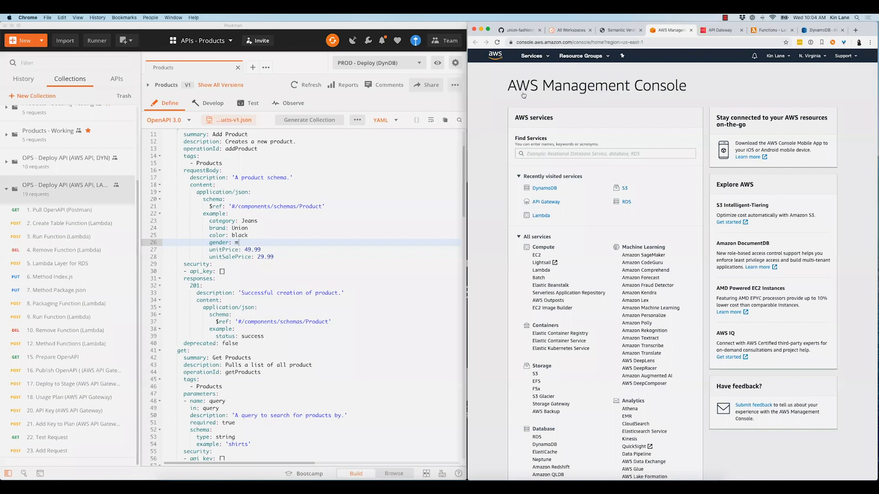
# Switch to Chrome and review the Serverless SQL (AWS) deployment steps in deploy-and-monitor-planning.md of the union-fashion home repository
pyautogui.press('super+Tab')
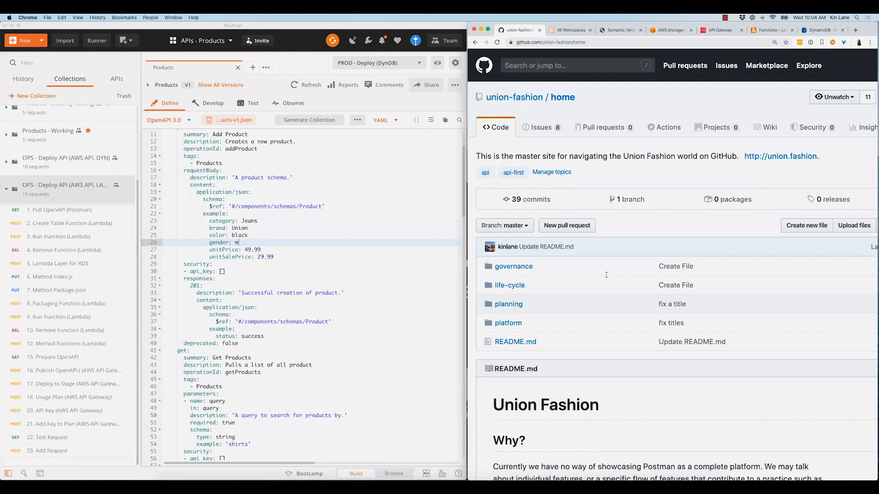
pyautogui.scroll(-10, 564, 187)
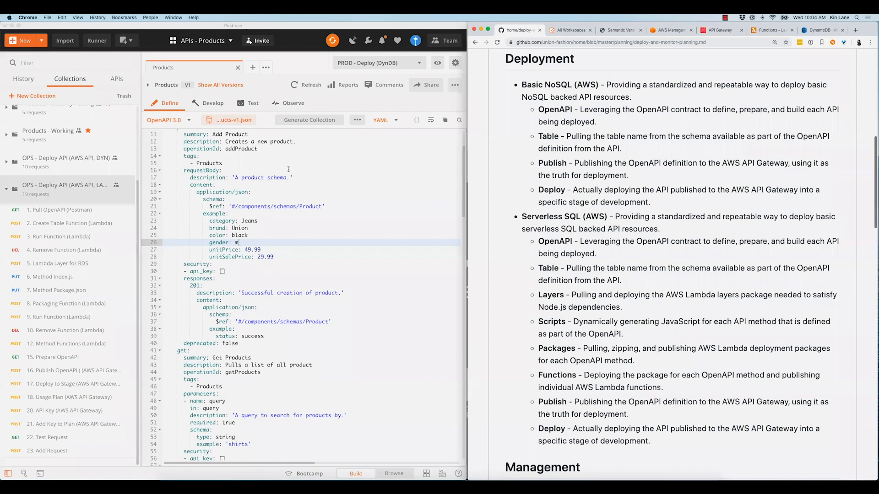
# Open the Pull OpenAPI (Postman) and Create Table Function (Lambda) requests of the Lambda deployment collection in Postman
pyautogui.click(73, 209)
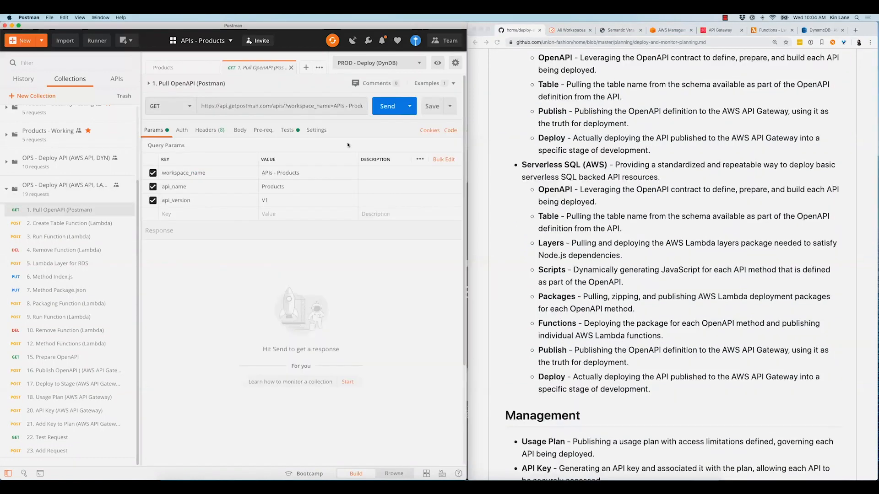
pyautogui.click(98, 224)
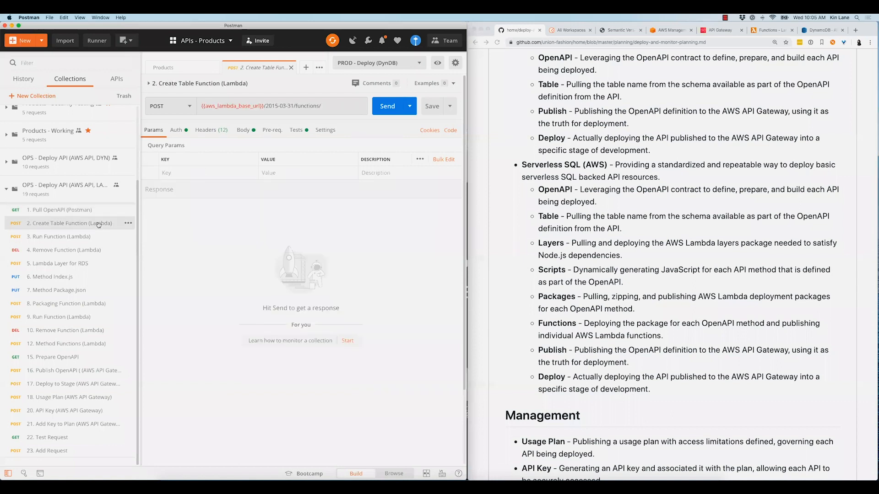
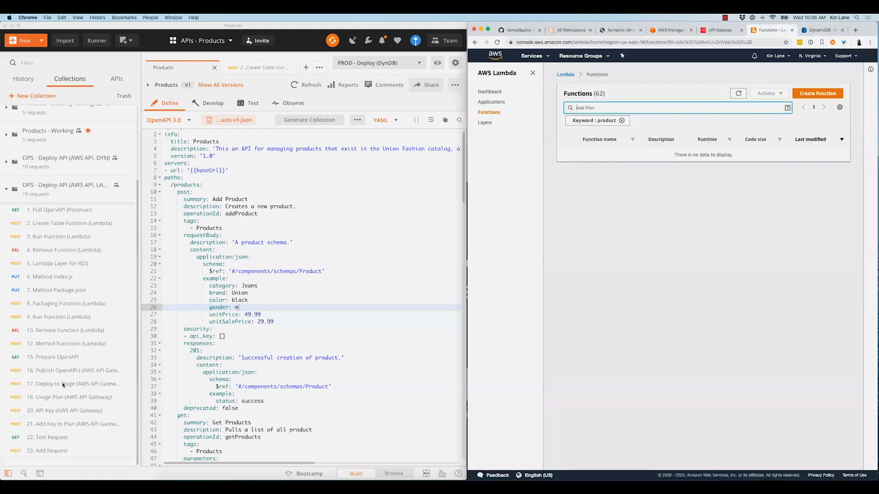
# Run the OPS - Deploy API (AWS API, LAM, RDS) collection in the Collection Runner with the PROD - Deploy (LAM+RDS) environment
pyautogui.press('super+1')
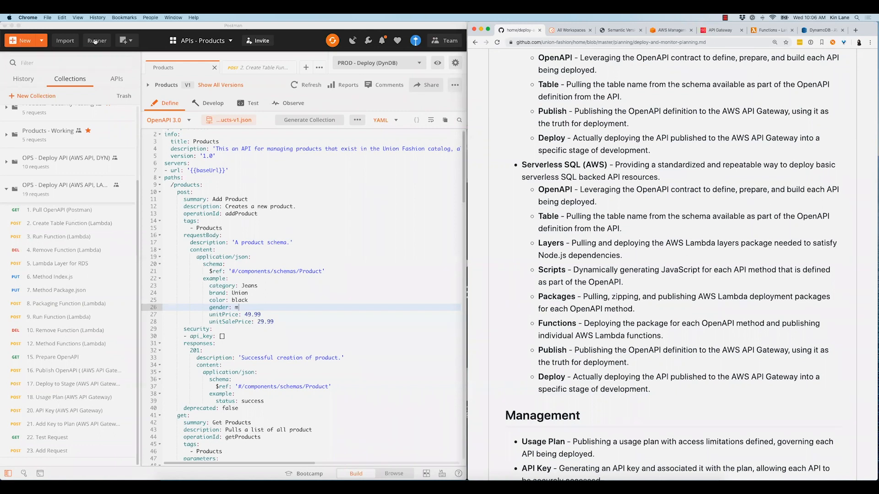
pyautogui.click(325, 163)
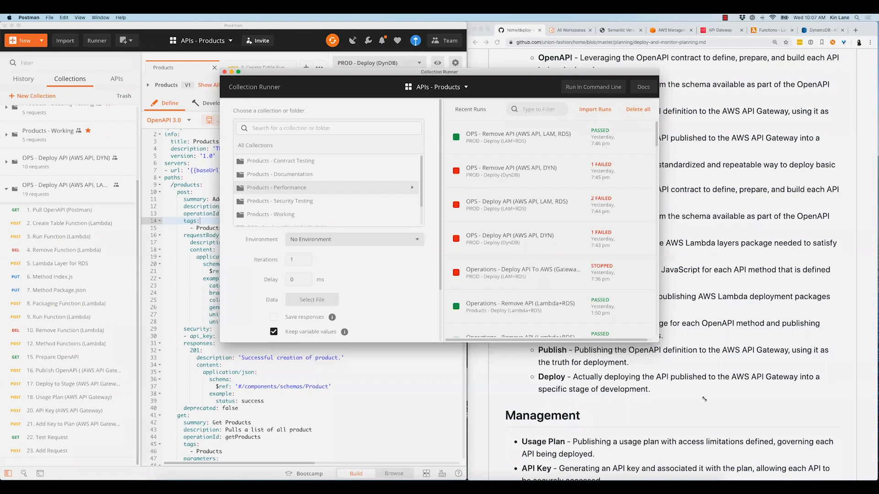
pyautogui.scroll(-1, 328, 192)
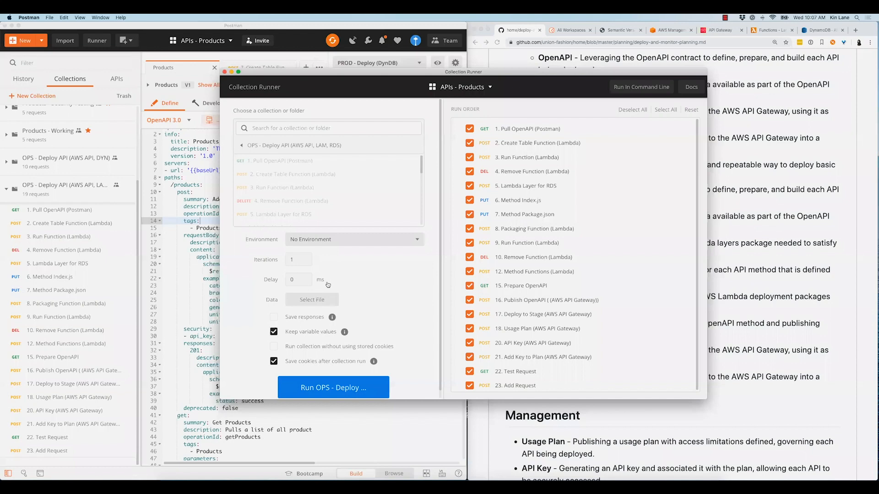
pyautogui.click(348, 240)
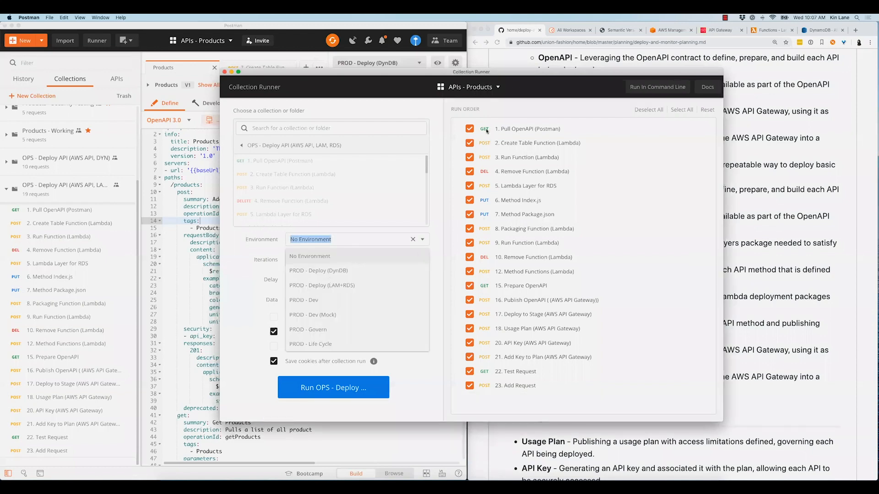
pyautogui.click(322, 285)
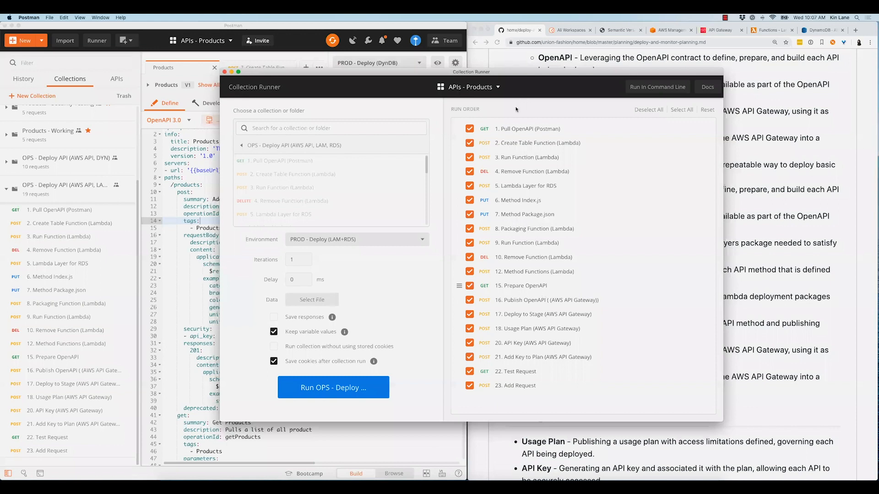
pyautogui.click(339, 388)
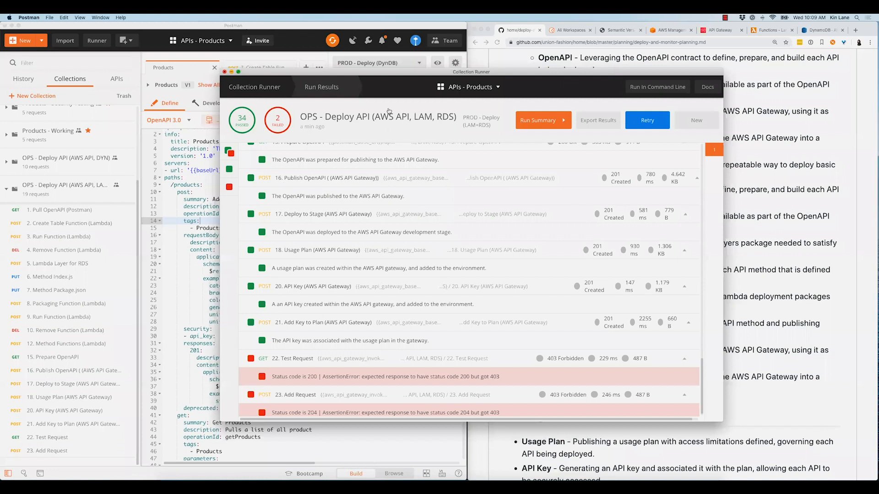
# Close the run results and send the 22. Test Request and 23. Add Request in the PROD - Deploy (LAM+RDS) environment
pyautogui.press('super+w')
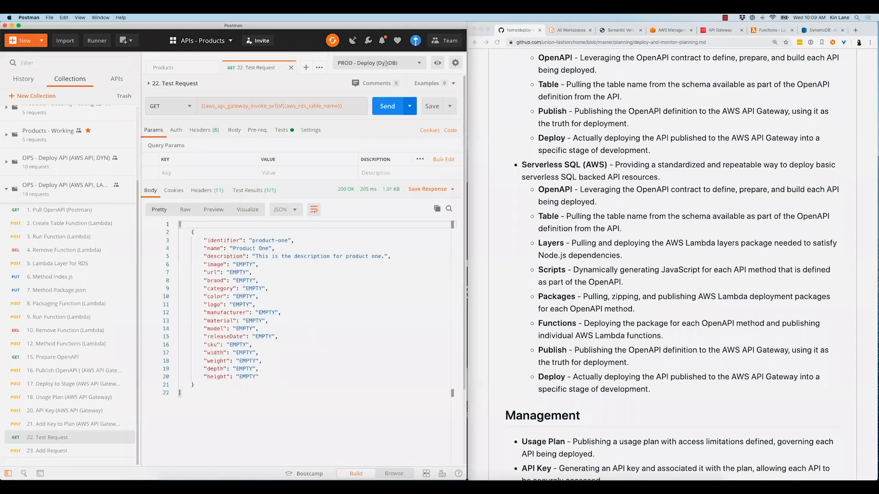
pyautogui.click(388, 112)
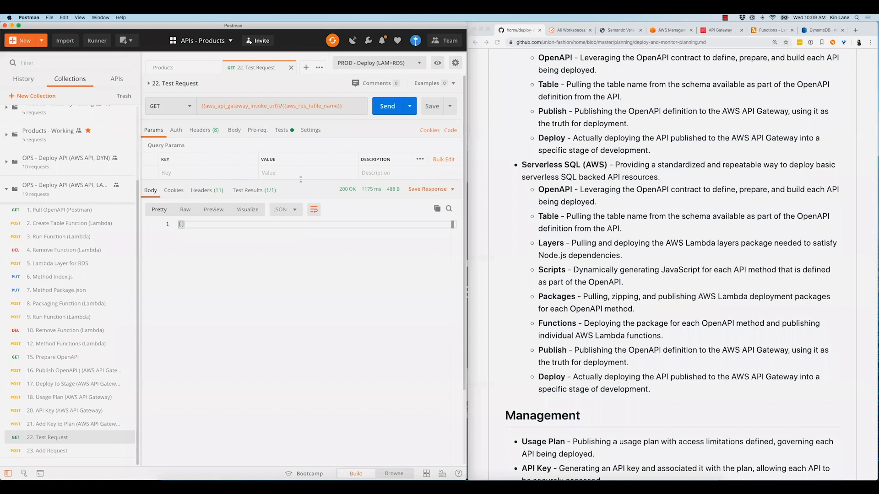
pyautogui.click(385, 111)
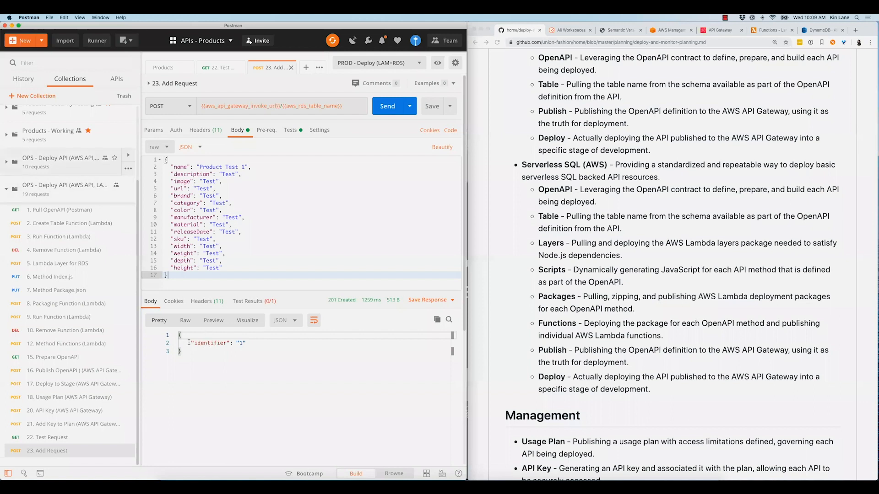
pyautogui.scroll(5, 96, 153)
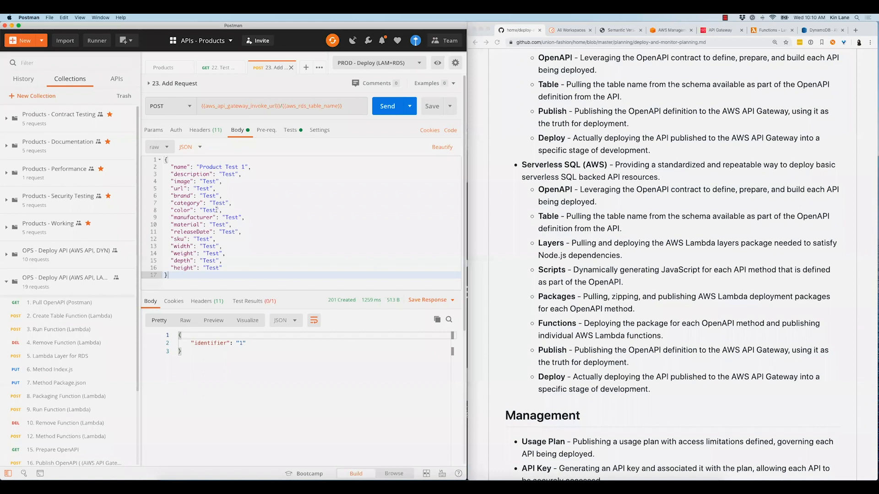
pyautogui.moveTo(194, 343); pyautogui.dragTo(226, 343)
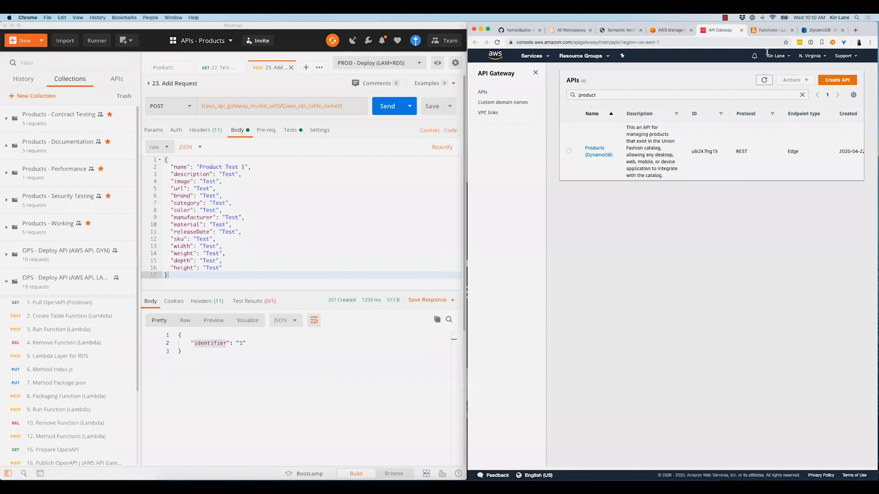
# Switch to Chrome and check the product entries in the AWS API Gateway and Lambda function lists
pyautogui.hotkey('ctrl', 'Tab')
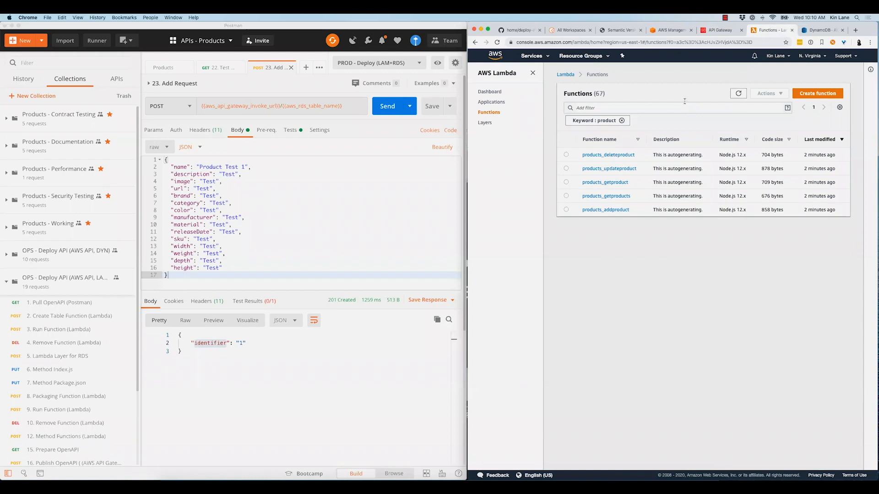
pyautogui.click(720, 30)
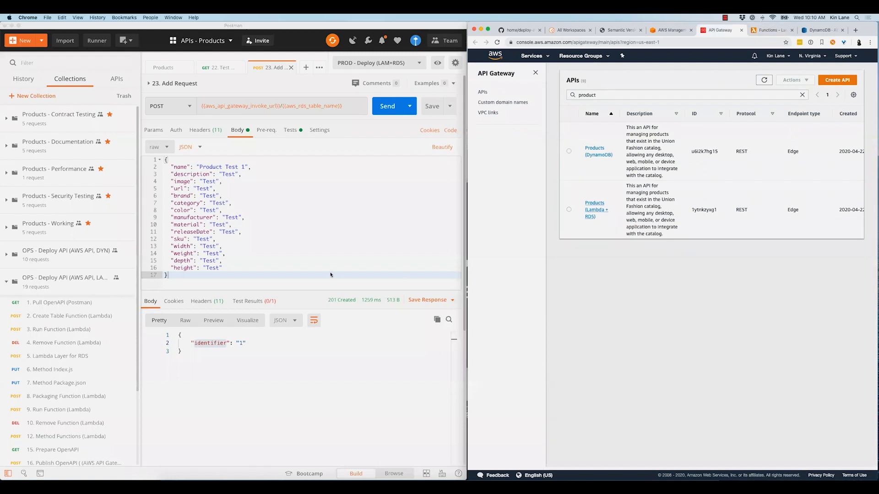
pyautogui.hotkey('ctrl', 'Tab')
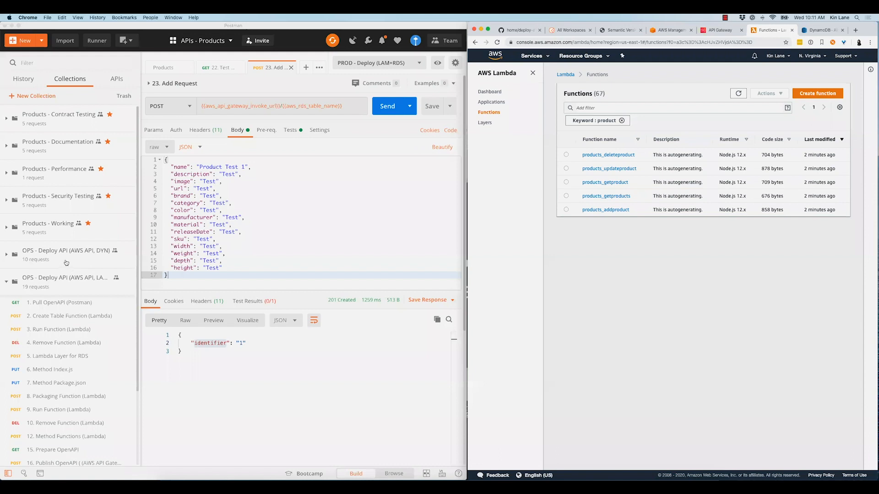
# Collapse the Lambda deployment collection in Postman and close both request tabs, keeping only the Products API definition open
pyautogui.click(66, 283)
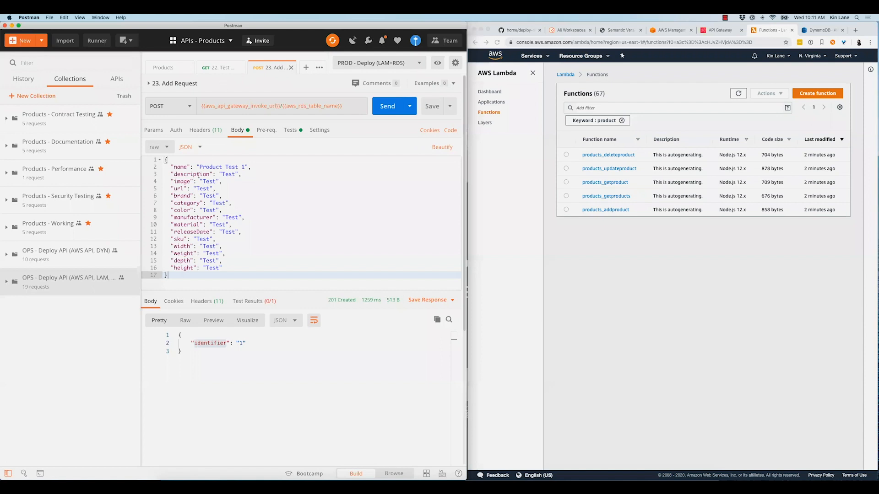
pyautogui.press('super+w')
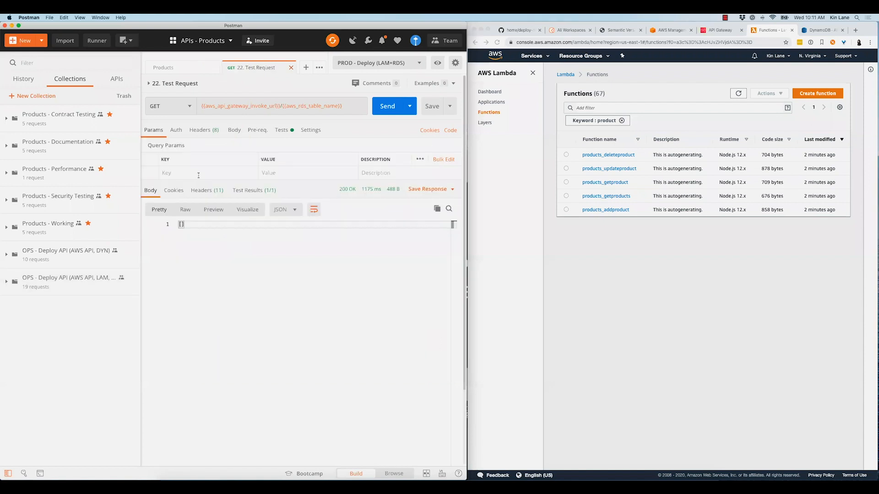
pyautogui.press('super+w')
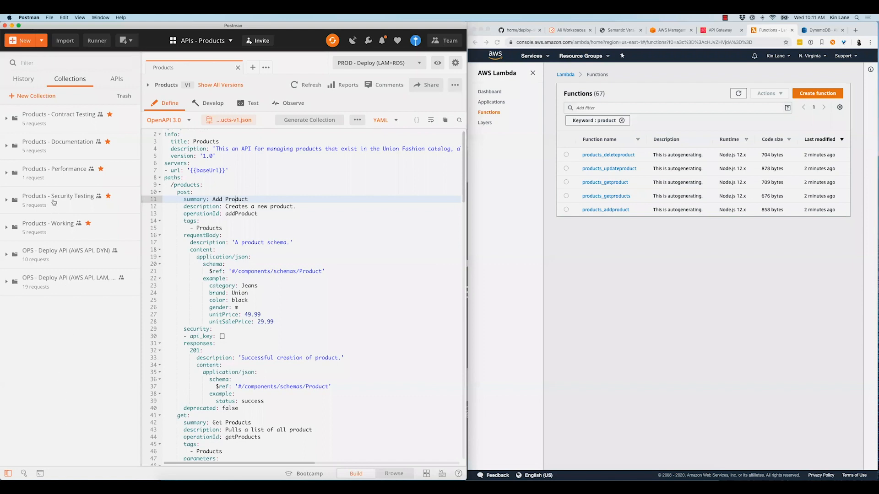
# Expand both OPS - Deploy API collections and compare their requests, opening 8. Add Key to Plan (AWS API Gateway)
pyautogui.click(65, 254)
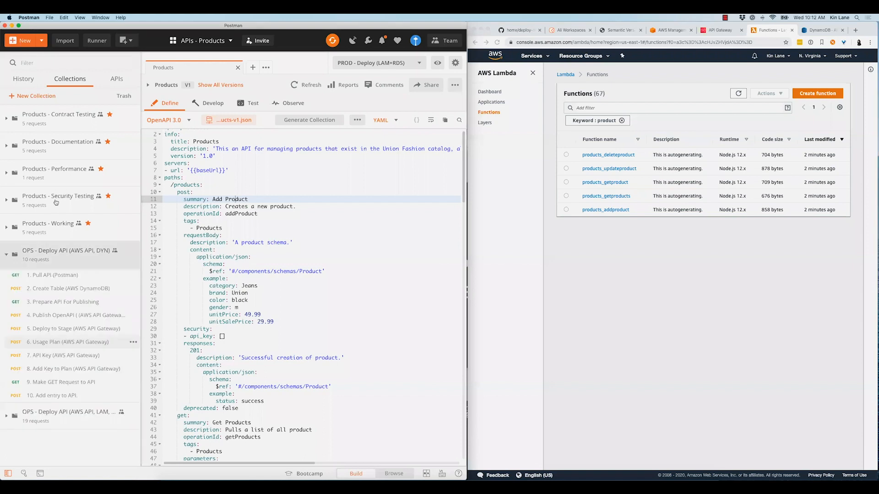
pyautogui.click(64, 415)
pyautogui.scroll(-3, 55, 219)
pyautogui.click(52, 228)
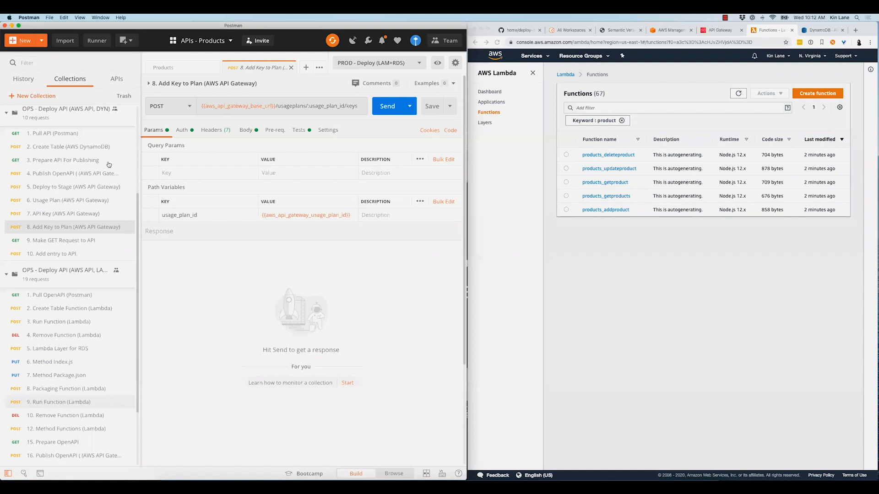
pyautogui.scroll(-2, 109, 165)
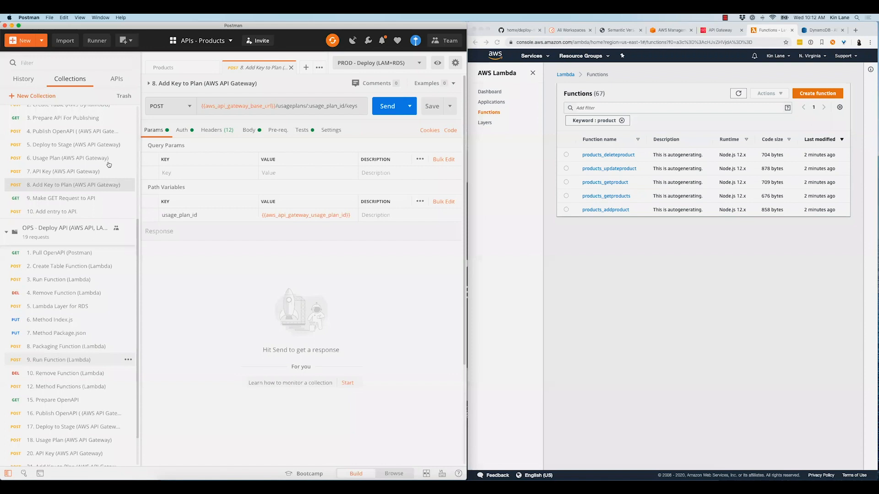
pyautogui.scroll(3, 109, 165)
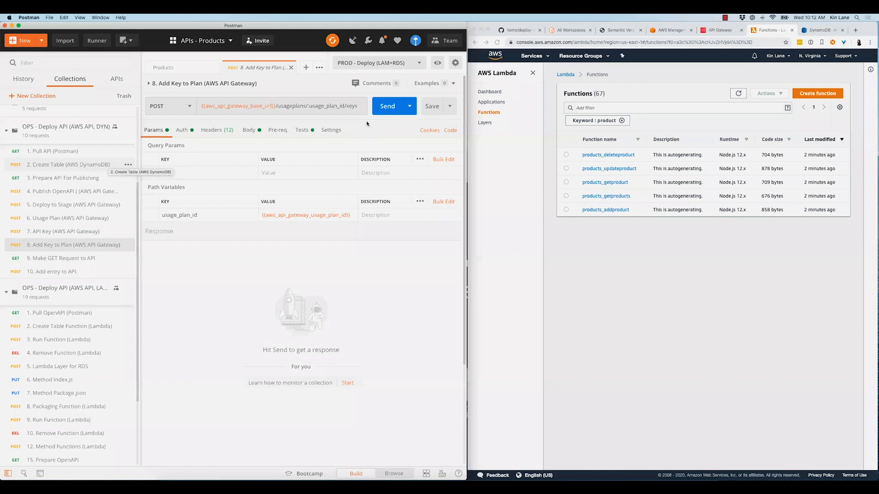
# Review the variables of the PROD - Dev environment and make PROD - Dev (Mock) the active environment
pyautogui.click(375, 64)
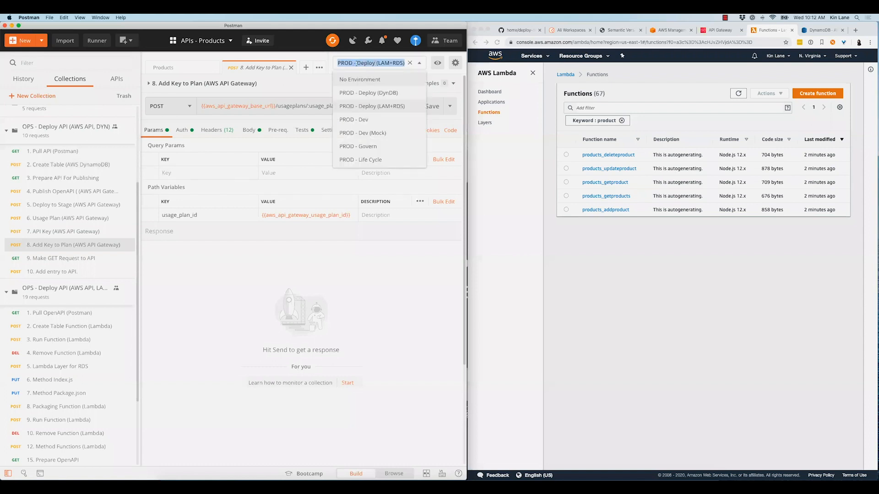
pyautogui.click(357, 119)
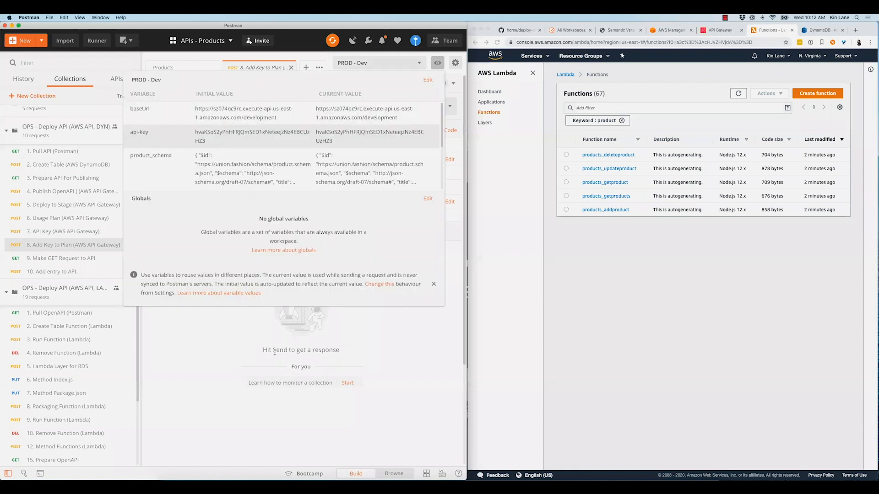
pyautogui.click(387, 57)
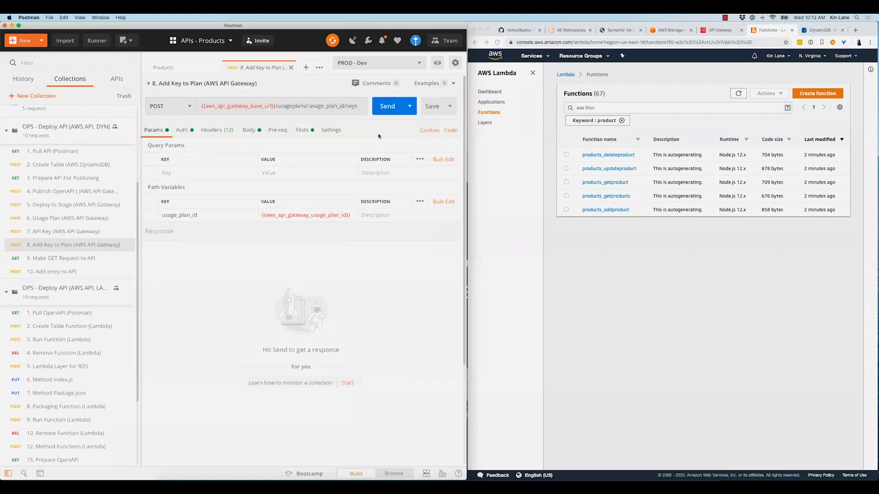
pyautogui.click(368, 64)
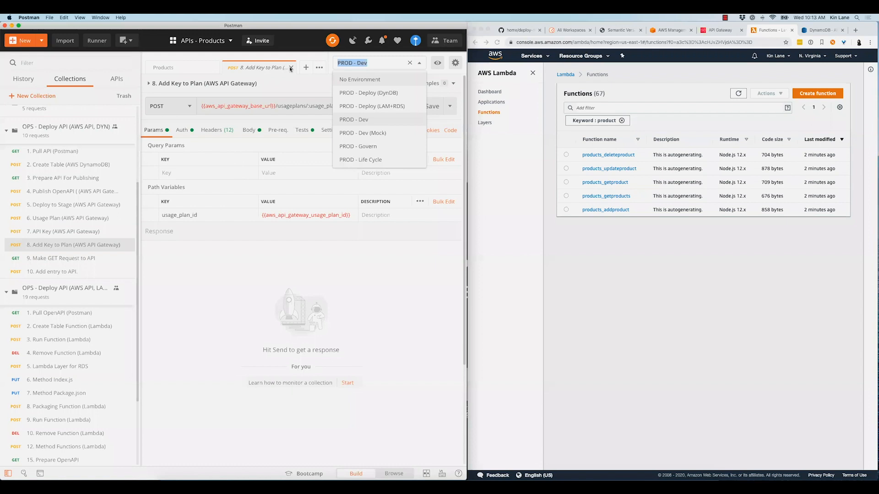
pyautogui.press('Down')
pyautogui.press('Return')
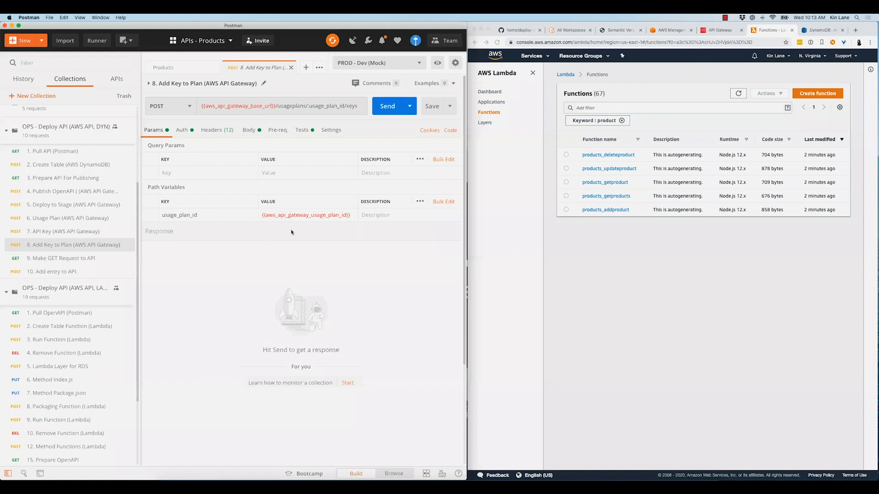
# Send the Products - Contract Testing collection's Get Products request with the query three in PROD - Dev (Mock), and close its tab
pyautogui.press('super+w')
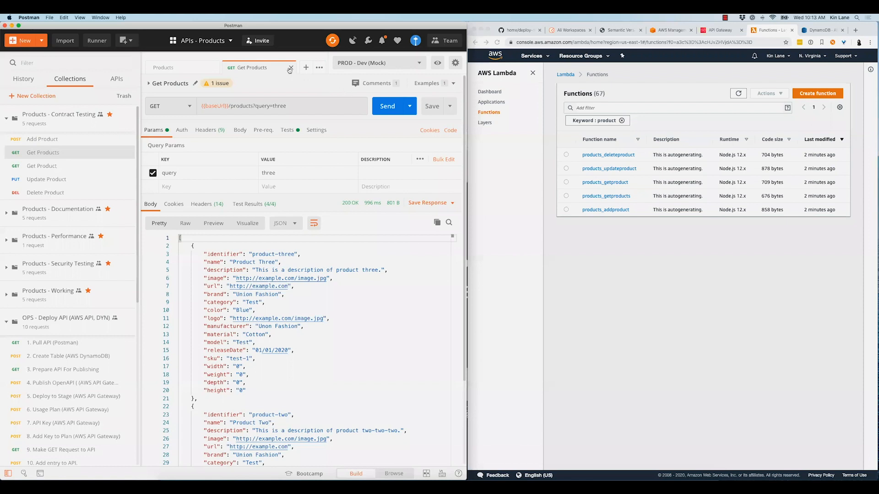
pyautogui.click(375, 63)
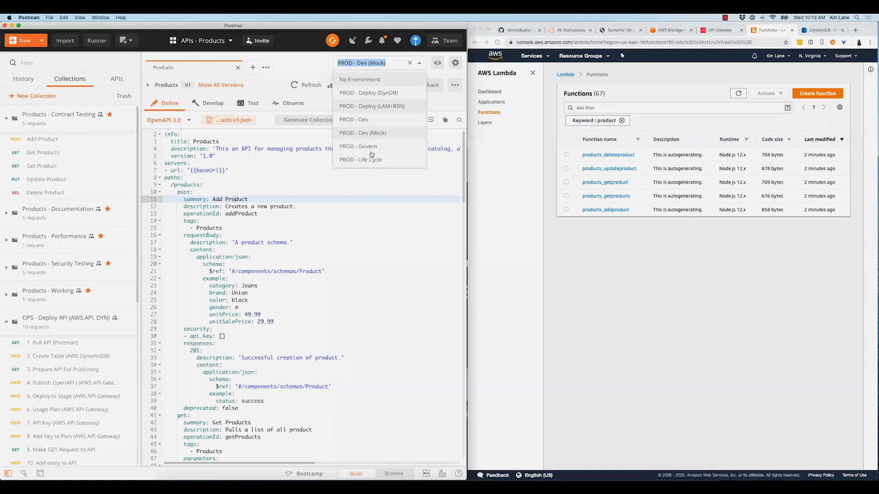
pyautogui.click(344, 208)
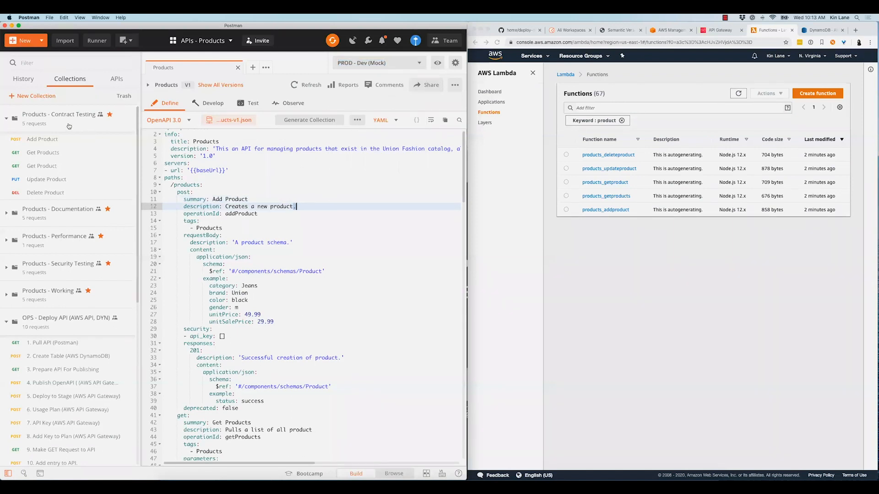
# Tidy up the expanded collections and start a new monitor based on the Products - Contract Testing collection
pyautogui.click(63, 279)
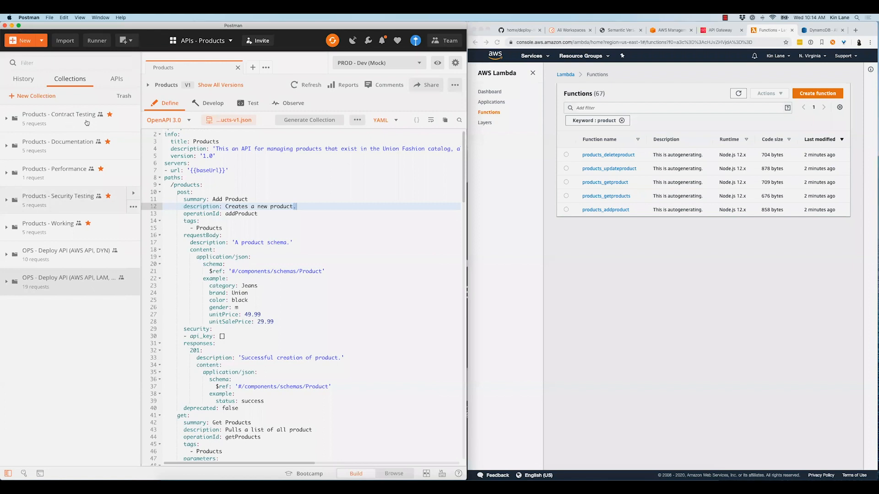
pyautogui.click(127, 122)
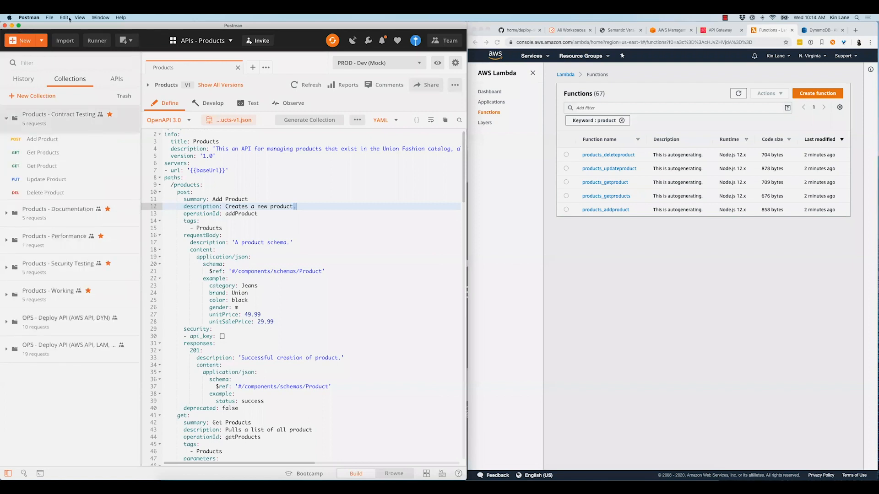
pyautogui.click(24, 43)
pyautogui.click(337, 185)
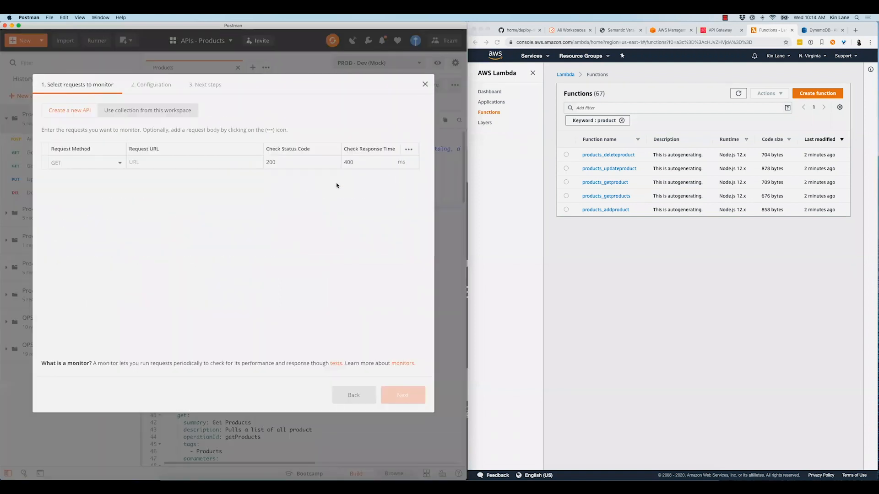
pyautogui.click(166, 112)
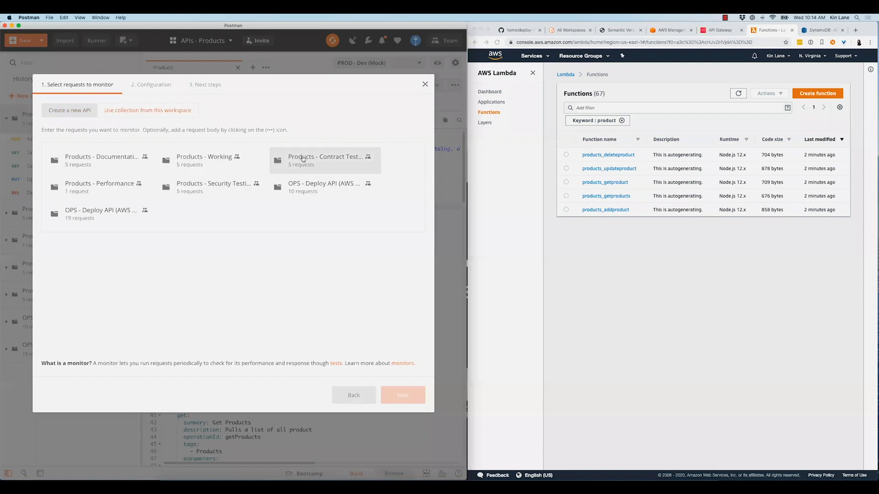
pyautogui.click(331, 159)
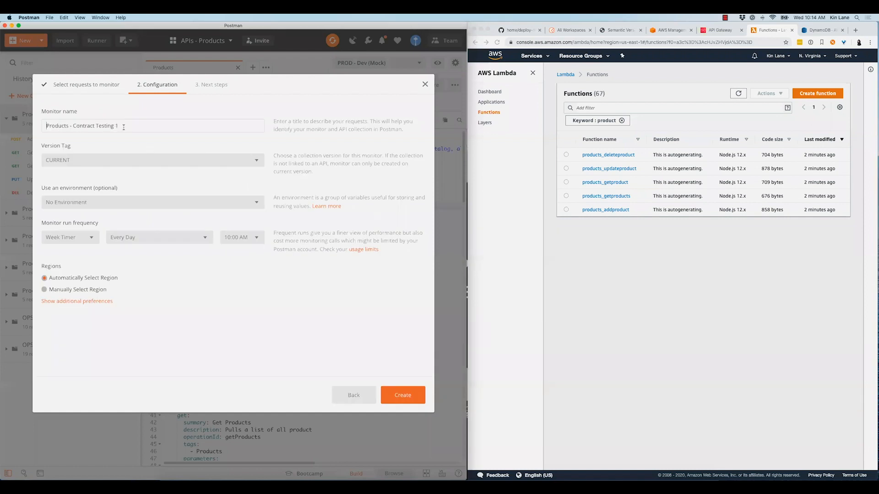
# Name the monitor Products - Contract Testing and have it use the PROD - Dev environment
pyautogui.doubleClick(47, 125)
pyautogui.press('Down')
pyautogui.press('BackSpace')
pyautogui.press('BackSpace')
pyautogui.click(83, 160)
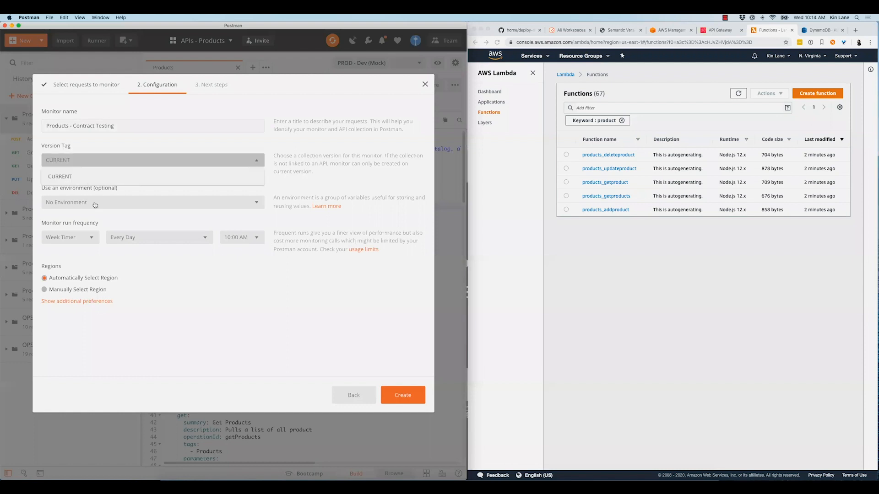
pyautogui.click(103, 232)
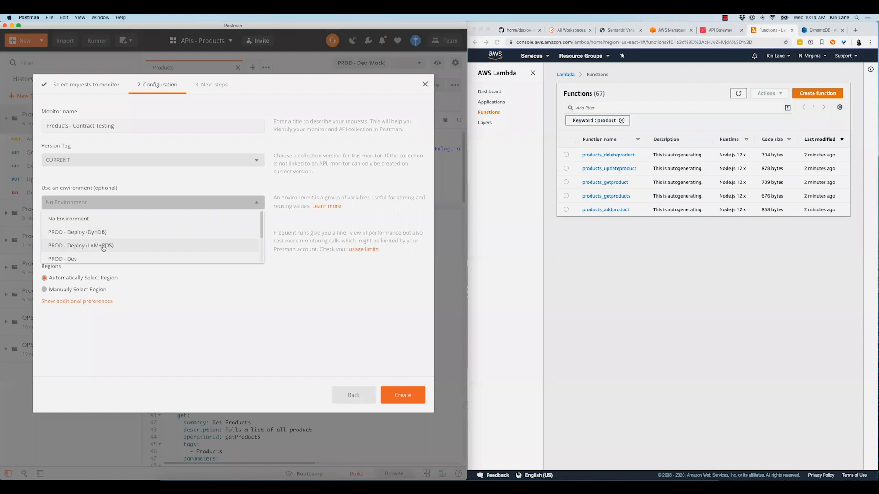
pyautogui.scroll(-2, 104, 246)
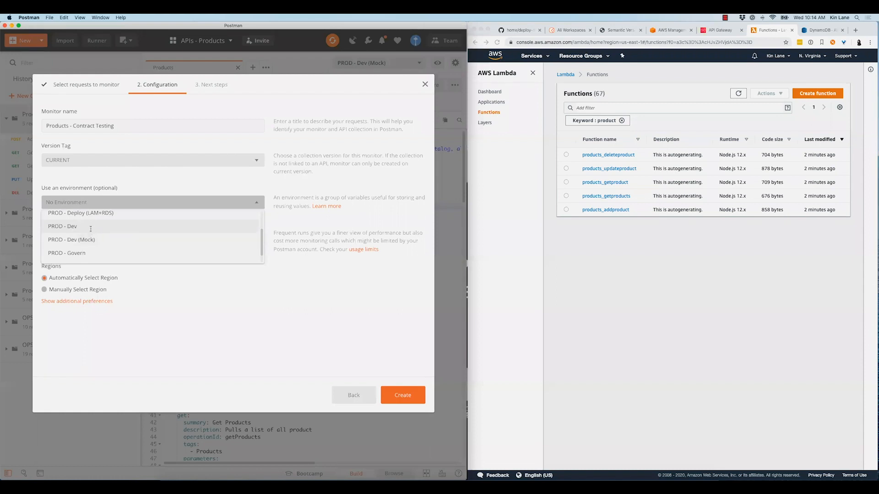
pyautogui.click(92, 228)
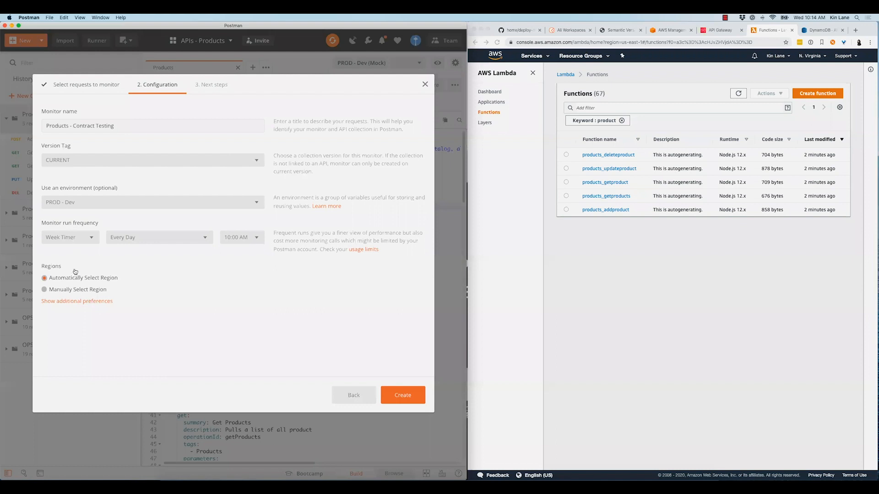
# Set the contract testing monitor to run every hour from the manually selected US (East) region, then dismiss its setup without creating it
pyautogui.click(73, 237)
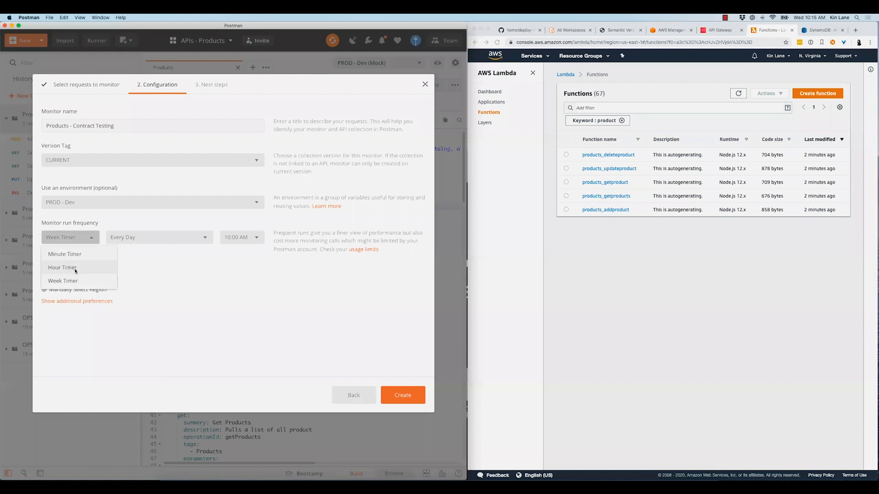
pyautogui.click(76, 269)
pyautogui.click(148, 238)
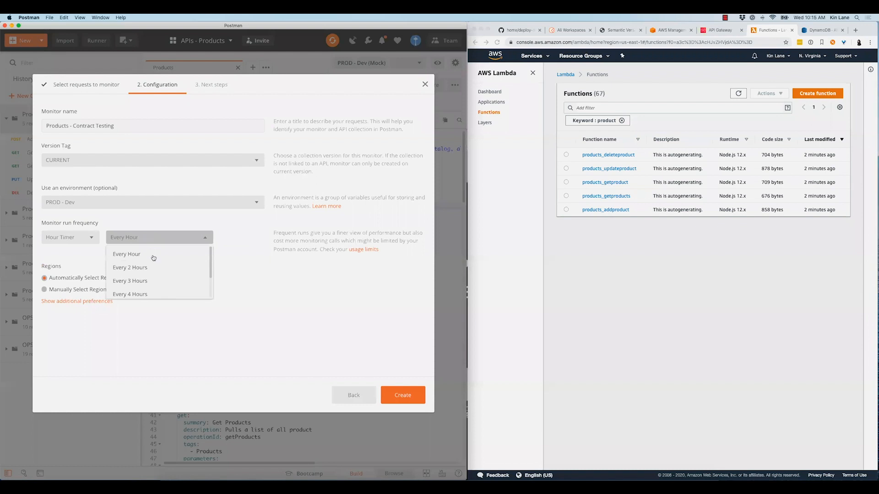
pyautogui.scroll(-2, 144, 285)
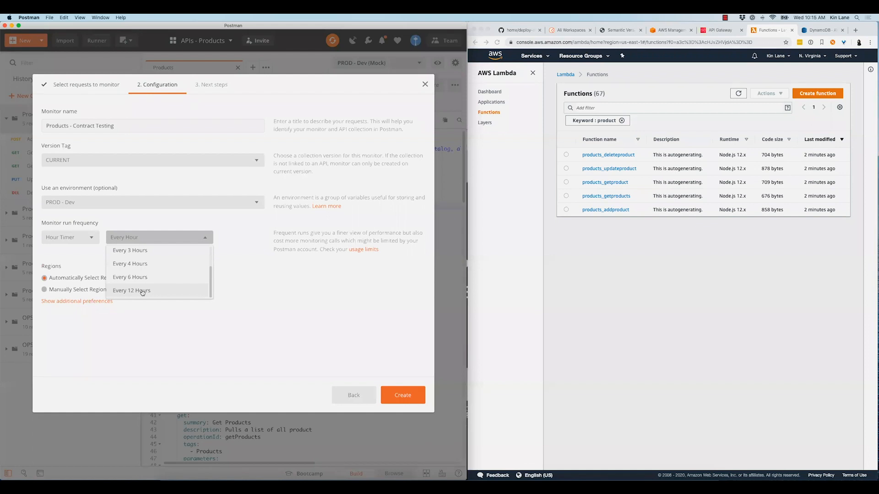
pyautogui.click(83, 297)
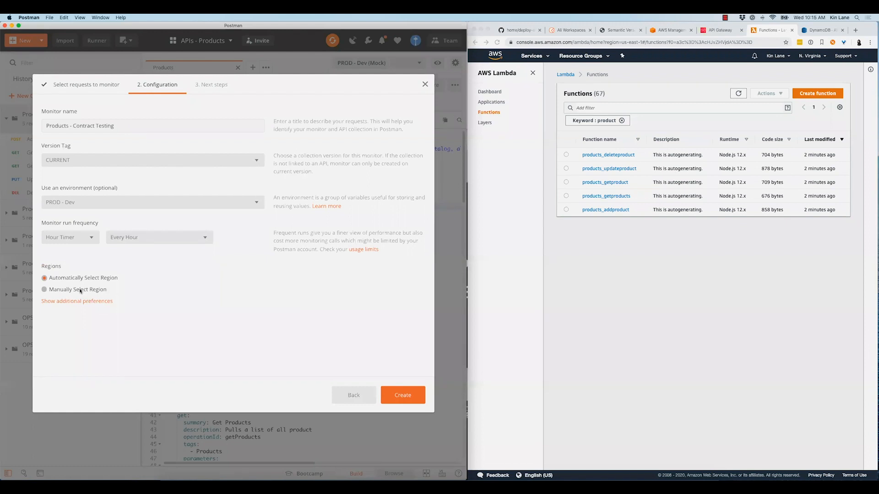
pyautogui.click(197, 288)
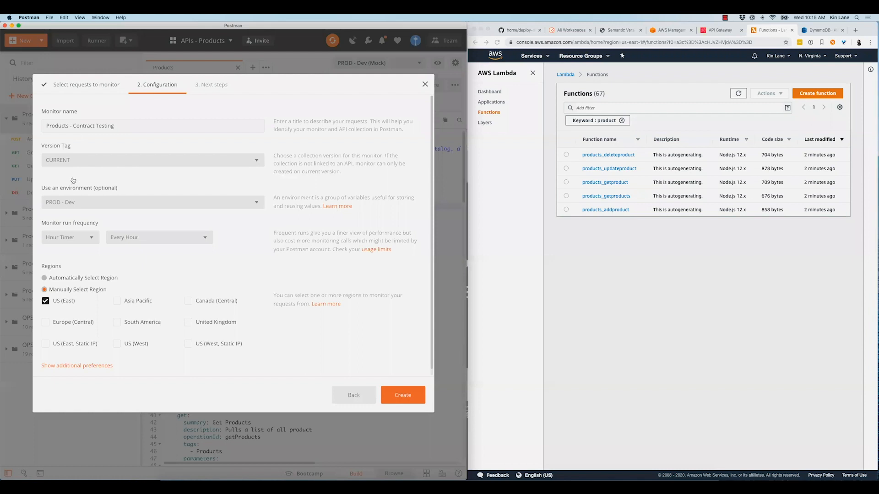
pyautogui.press('Escape')
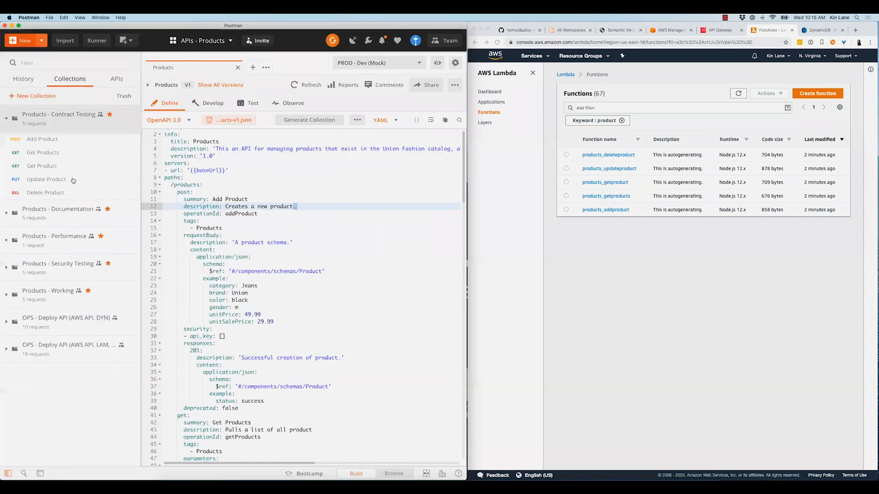
# Configure a Products - Performance monitor with the PROD - Dev environment, hourly runs and the US (East) region, and discard it
pyautogui.click(133, 182)
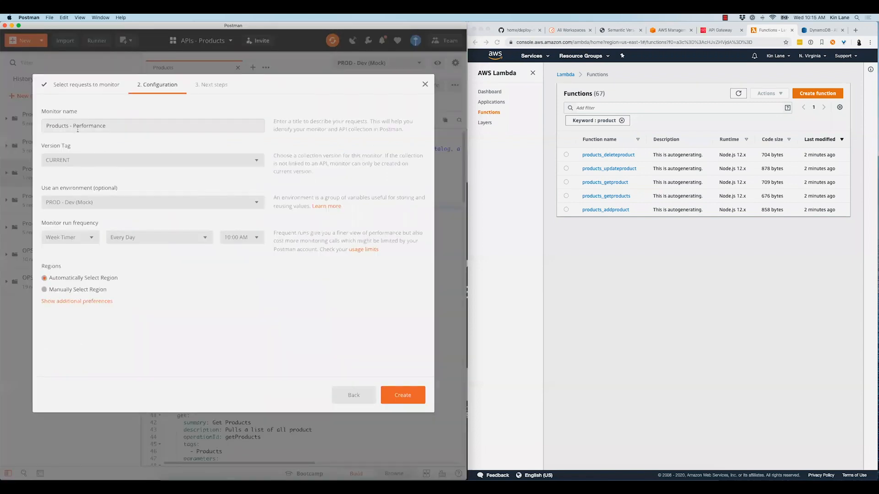
pyautogui.click(95, 206)
pyautogui.click(85, 258)
pyautogui.click(88, 243)
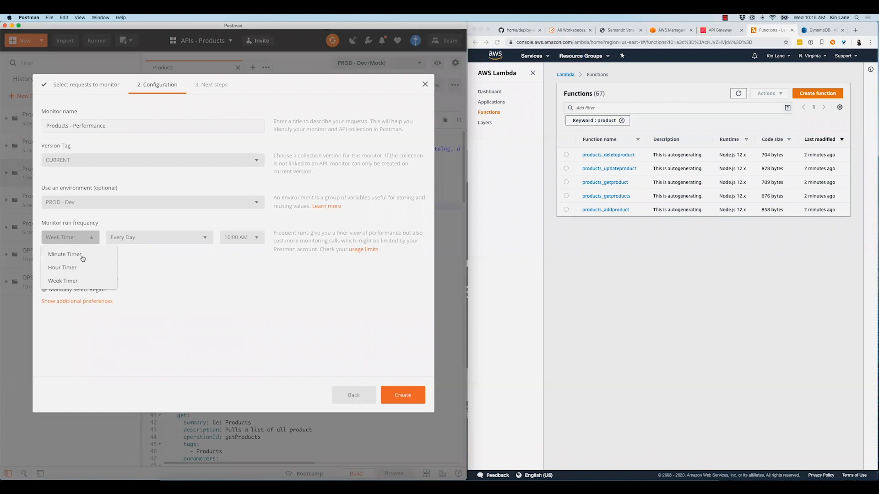
pyautogui.click(77, 270)
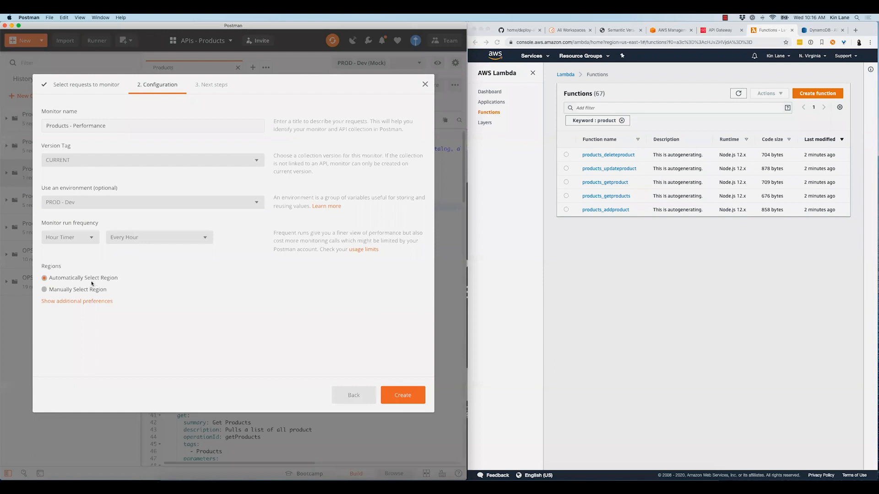
pyautogui.click(182, 290)
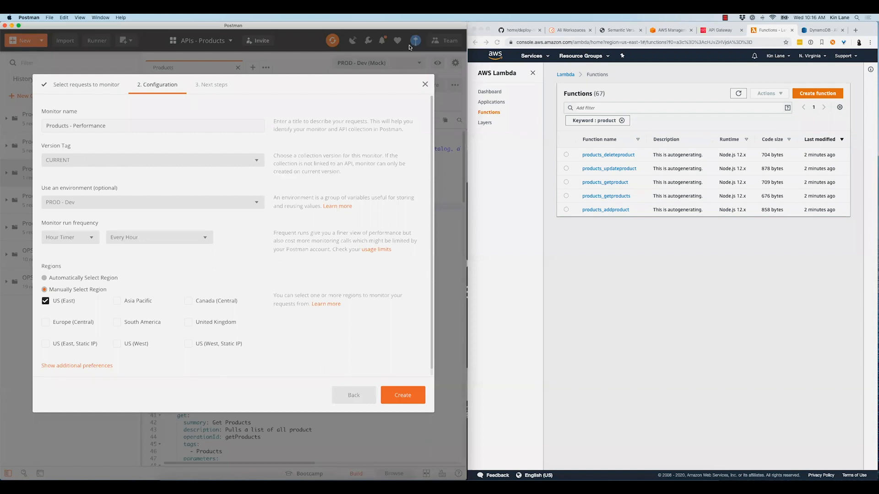
pyautogui.click(424, 84)
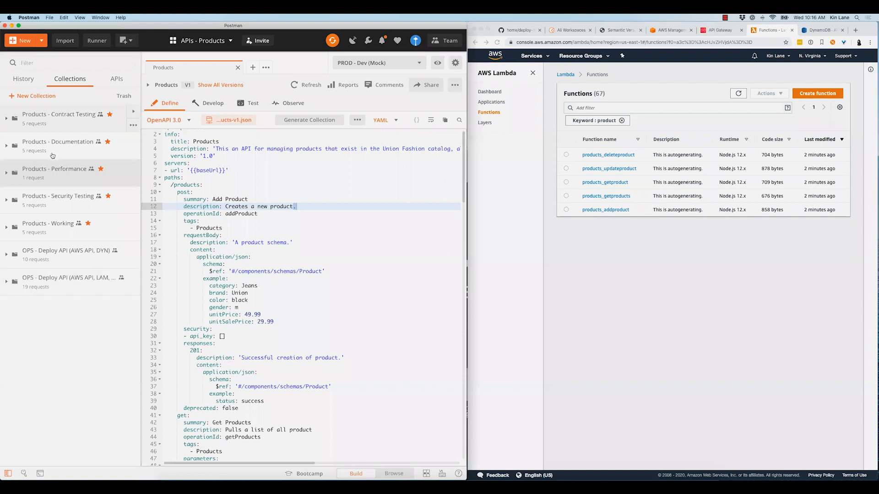
# Review the contract testing Get Products request and the list of available environments, then close the request and collapse its collection
pyautogui.click(59, 119)
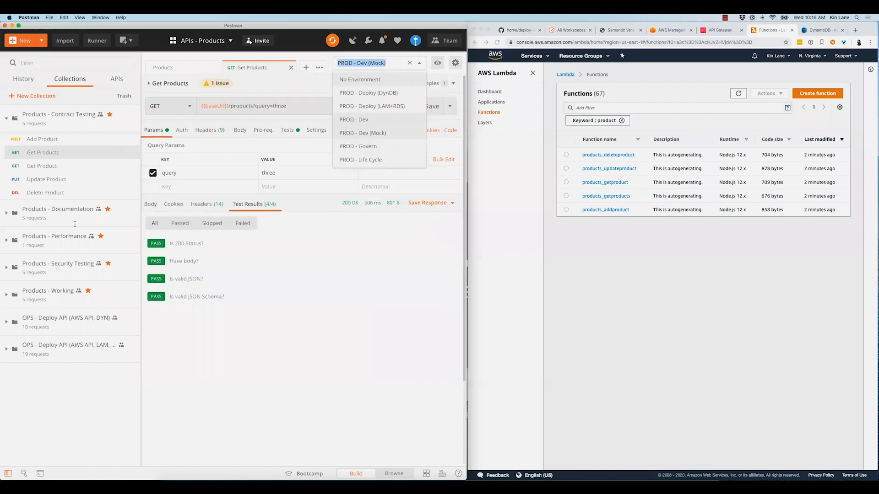
pyautogui.click(439, 63)
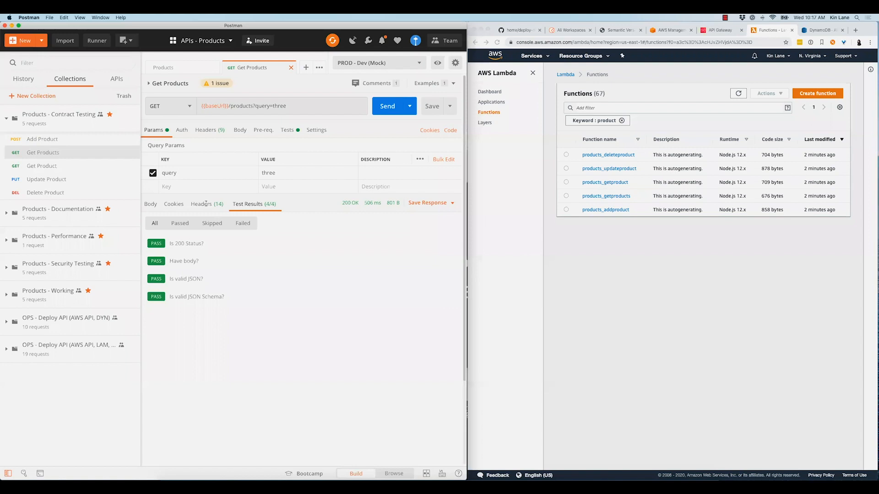
pyautogui.press('super+w')
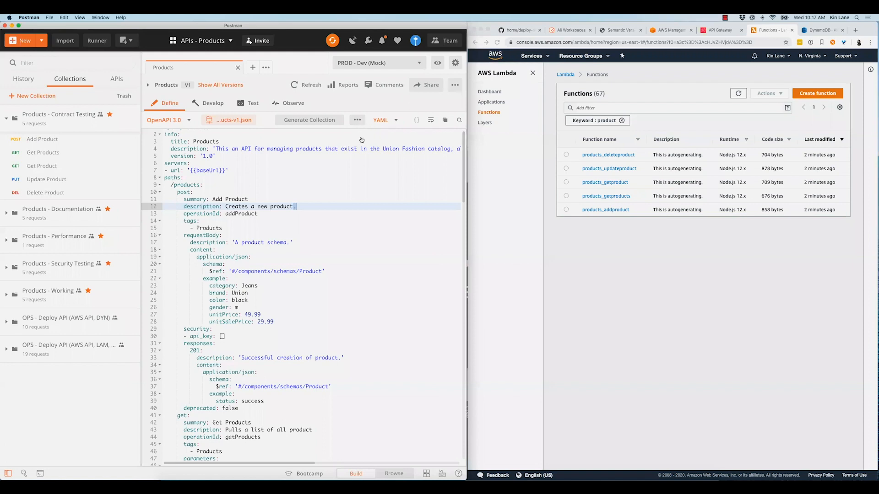
pyautogui.click(366, 63)
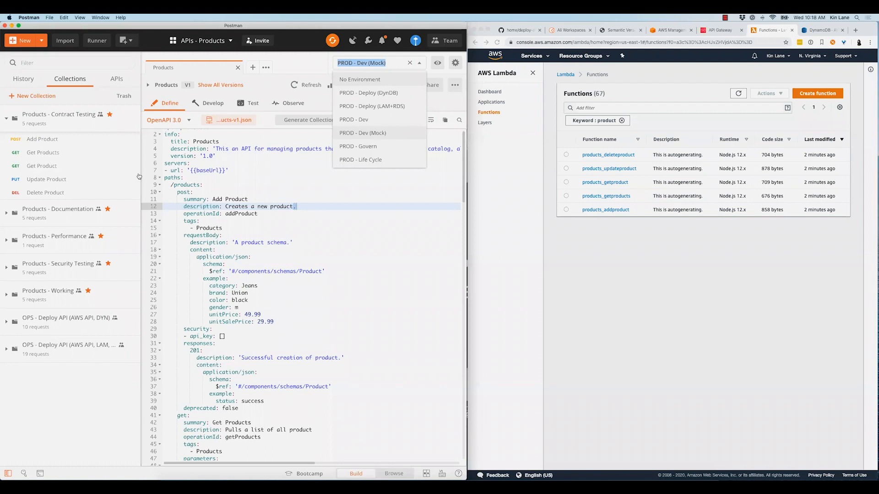
pyautogui.click(95, 124)
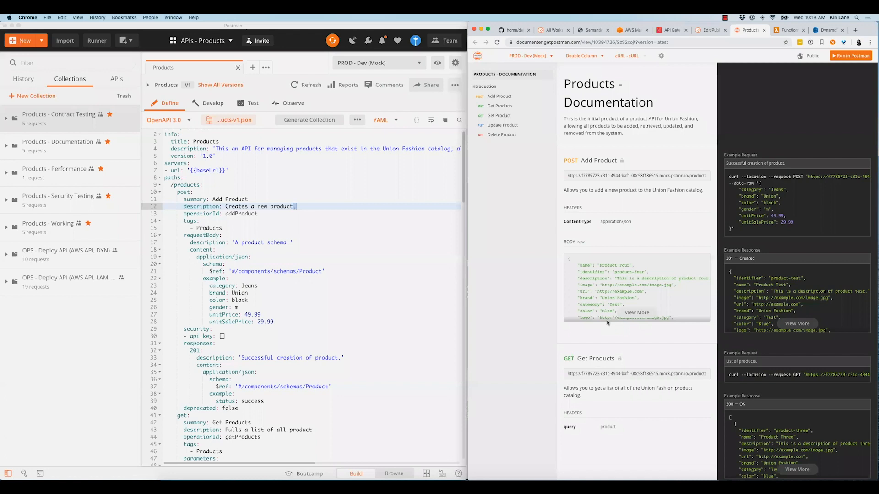
# Look over the published Products - Documentation page in the browser and close the documentation tabs
pyautogui.scroll(-3, 810, 57)
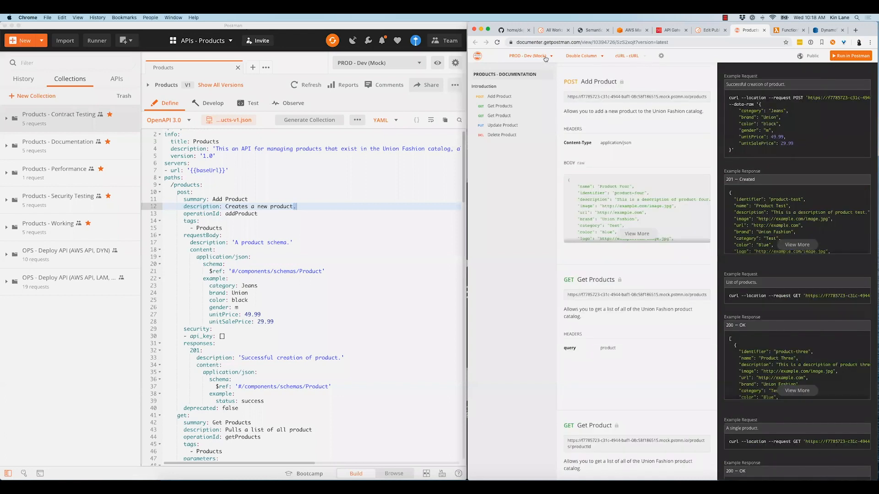
pyautogui.scroll(3, 543, 58)
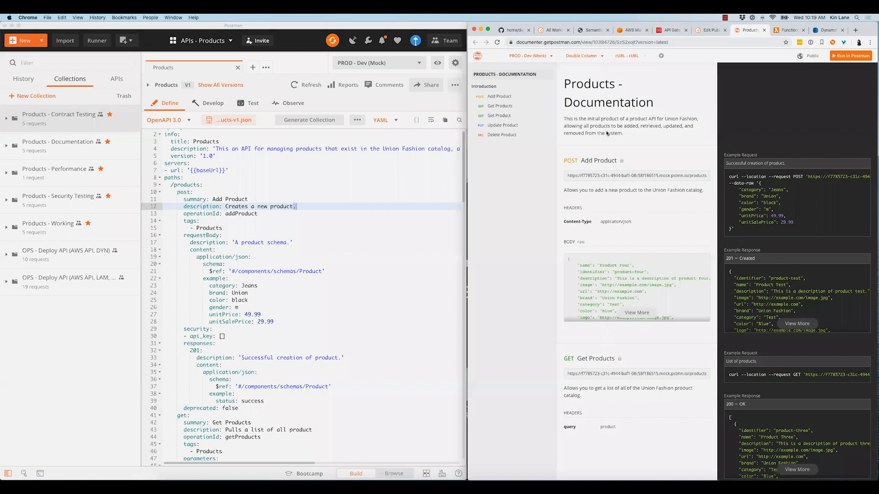
pyautogui.press('super+w')
pyautogui.press('super+w')
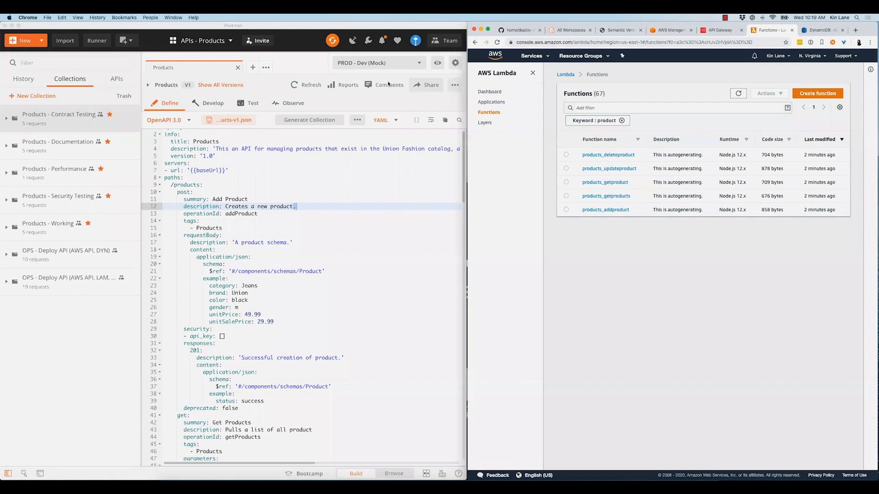
# Review the comments on the Products API definition and close them
pyautogui.click(450, 44)
pyautogui.click(384, 85)
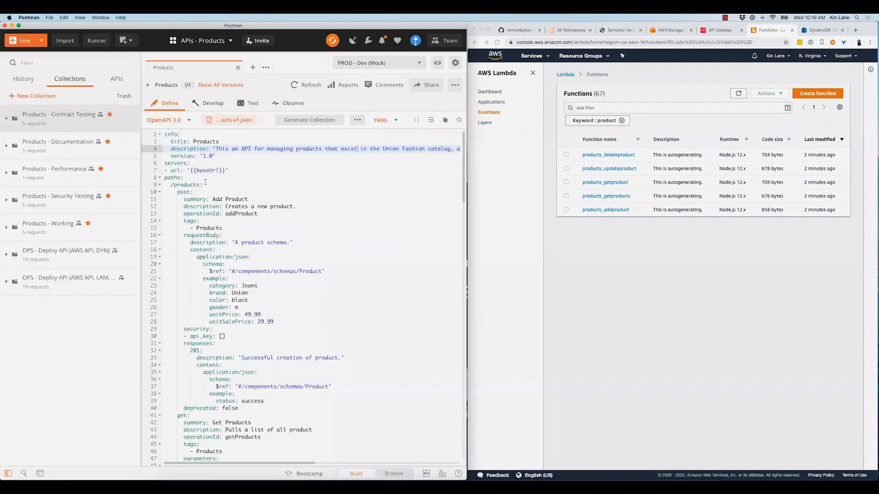
pyautogui.click(178, 149)
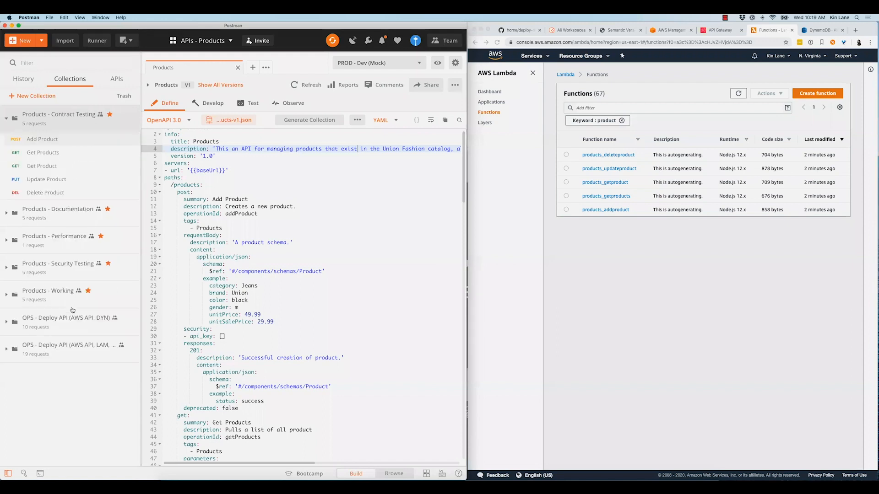
# Open the Add Product request of the Products - Contract Testing collection and read its comments
pyautogui.click(67, 213)
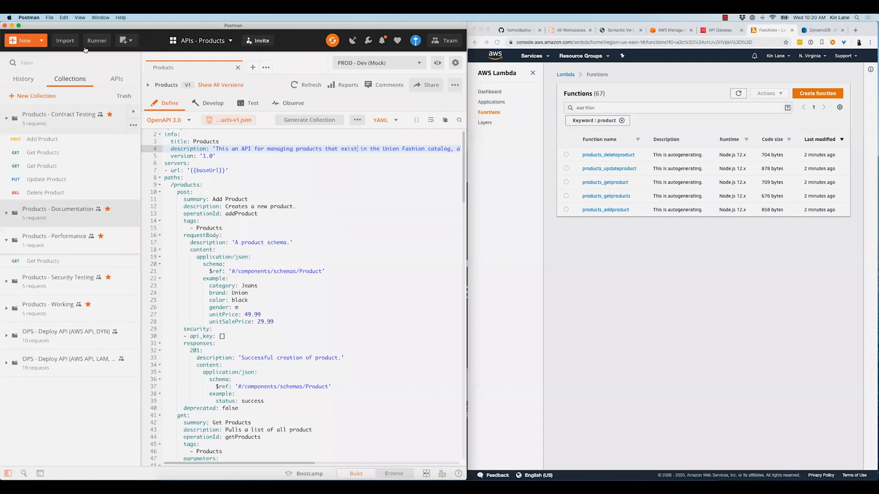
pyautogui.click(67, 118)
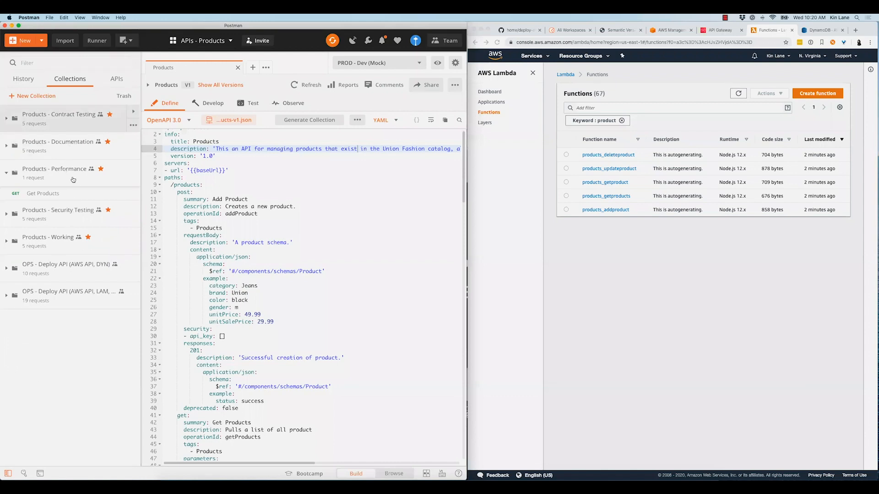
pyautogui.click(68, 143)
pyautogui.click(58, 126)
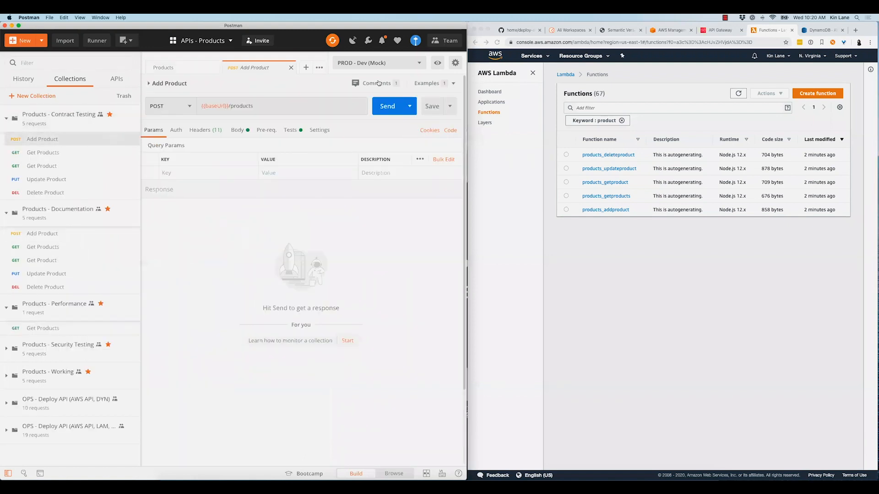
pyautogui.click(376, 83)
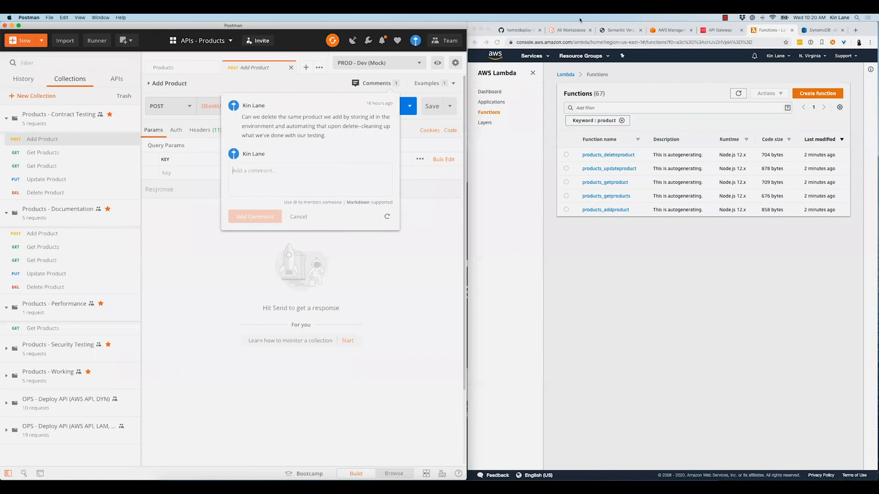
pyautogui.press('Escape')
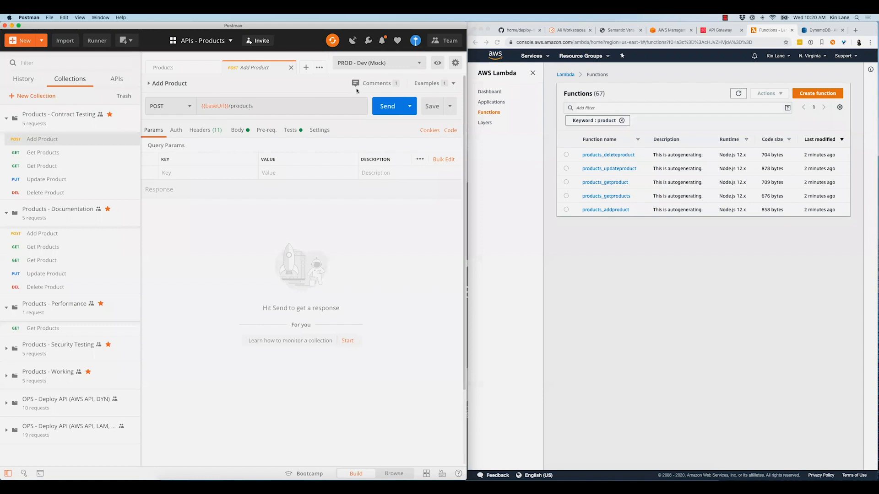
# Switch to Chrome to view the team's All Workspaces page, and return to Postman
pyautogui.press('super+Tab')
pyautogui.press('super+2')
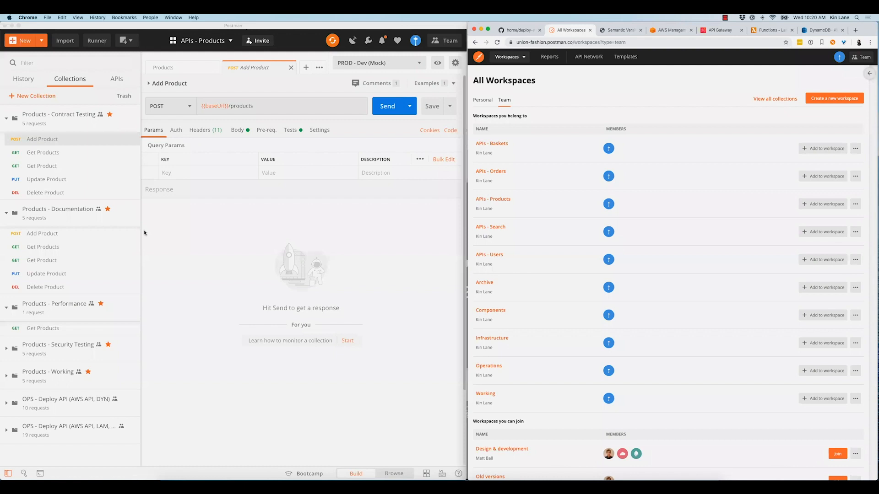
pyautogui.click(26, 138)
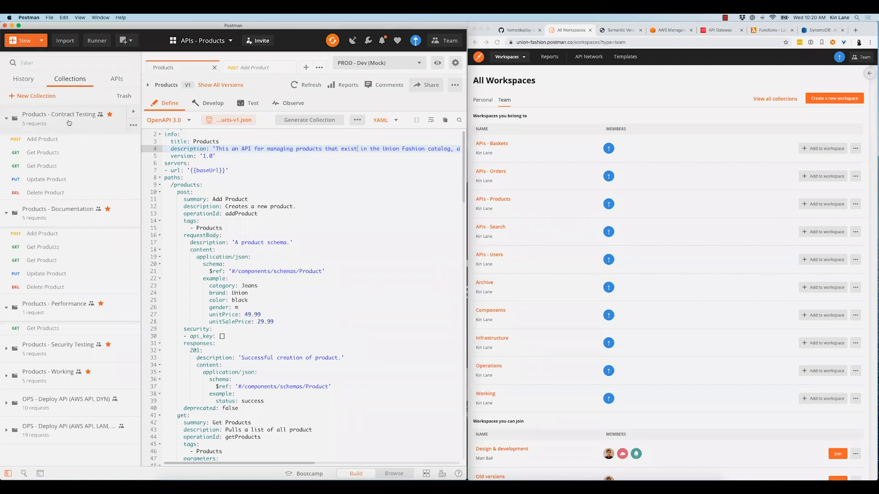
# Collapse the open Products collections, expand only Products - Security Testing, and check the Products API's comments
pyautogui.click(70, 212)
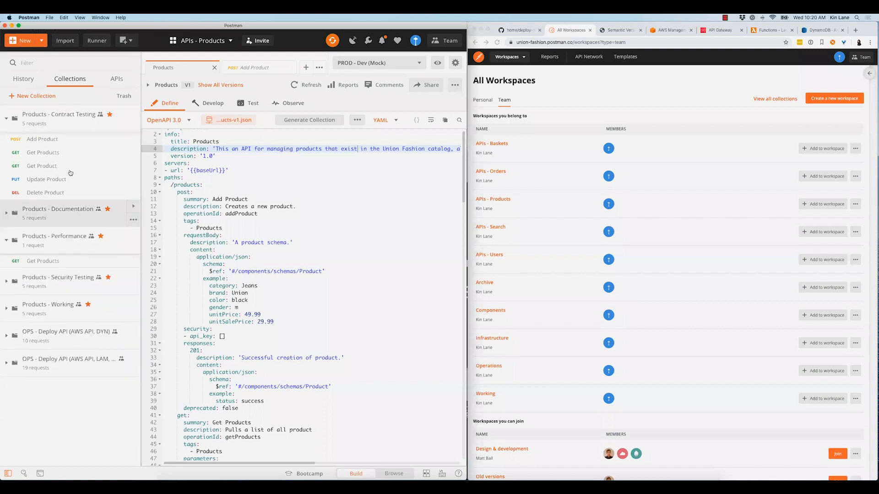
pyautogui.click(71, 120)
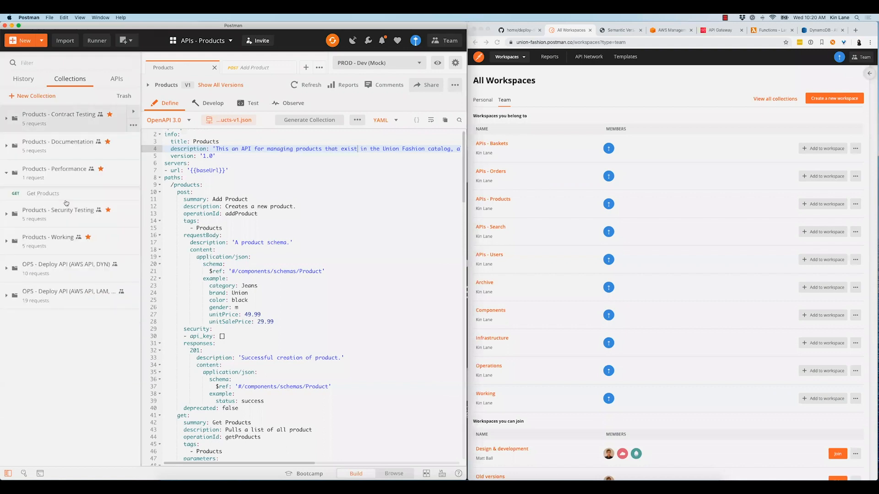
pyautogui.click(46, 175)
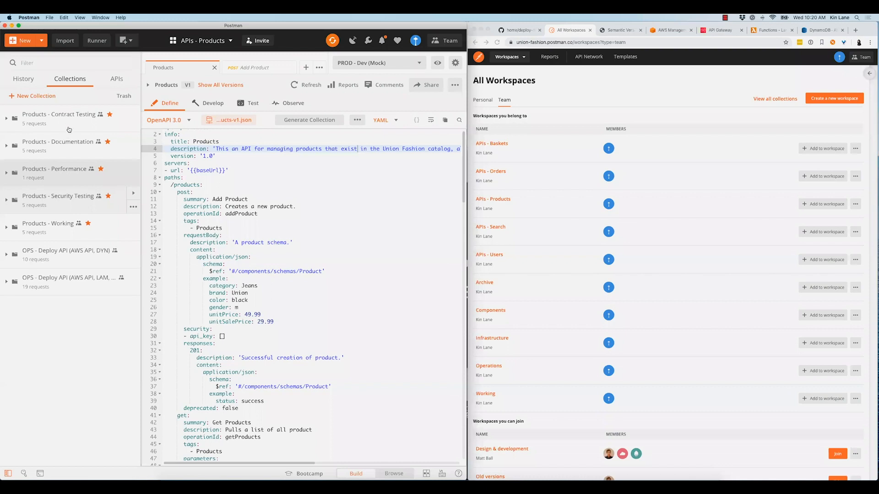
pyautogui.click(78, 203)
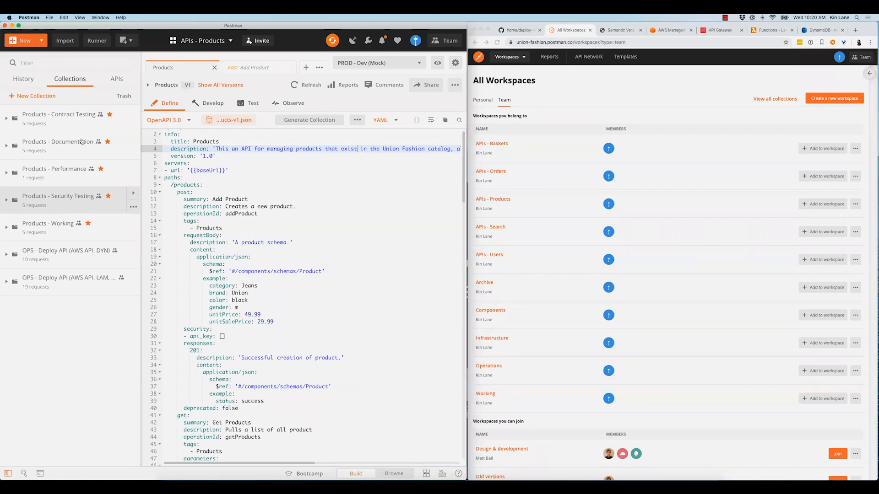
pyautogui.click(389, 85)
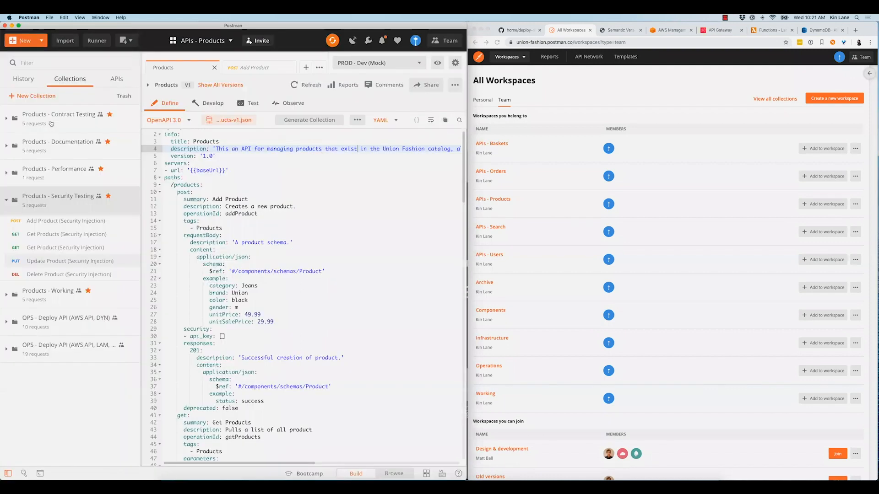
pyautogui.click(47, 161)
# Switch to the GitHub planning document in Chrome and go to the root of the union-fashion home repository
pyautogui.click(521, 31)
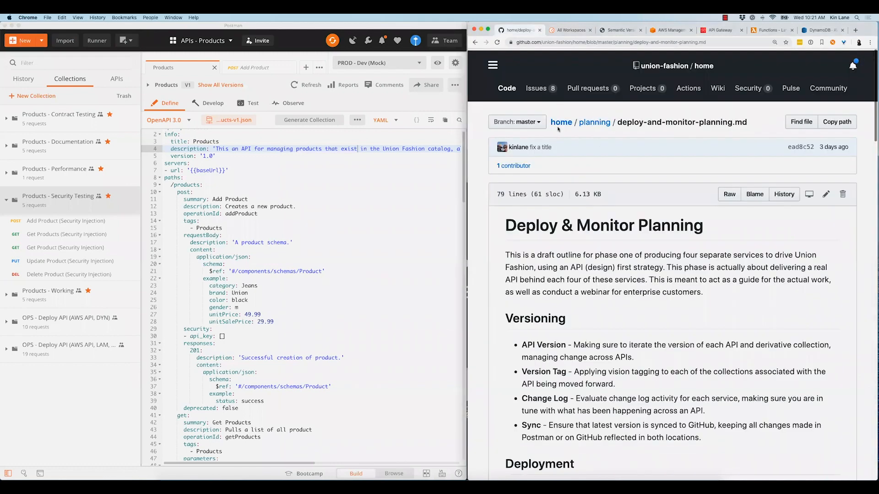
pyautogui.click(561, 124)
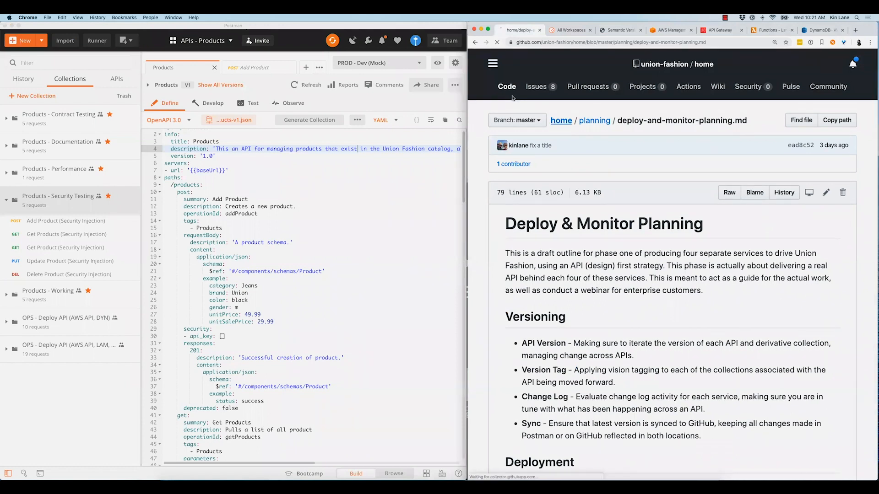
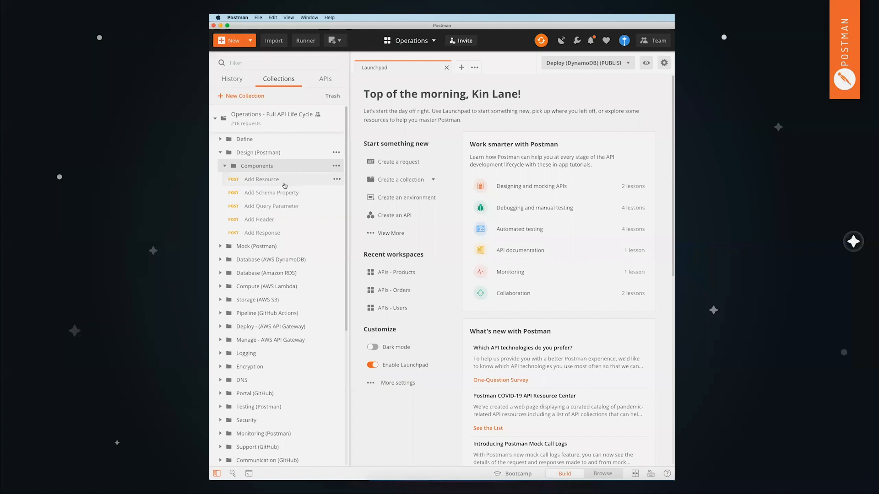
# Collapse the Components folder in the Operations workspace and switch to the APIs - Products team workspace
pyautogui.click(274, 165)
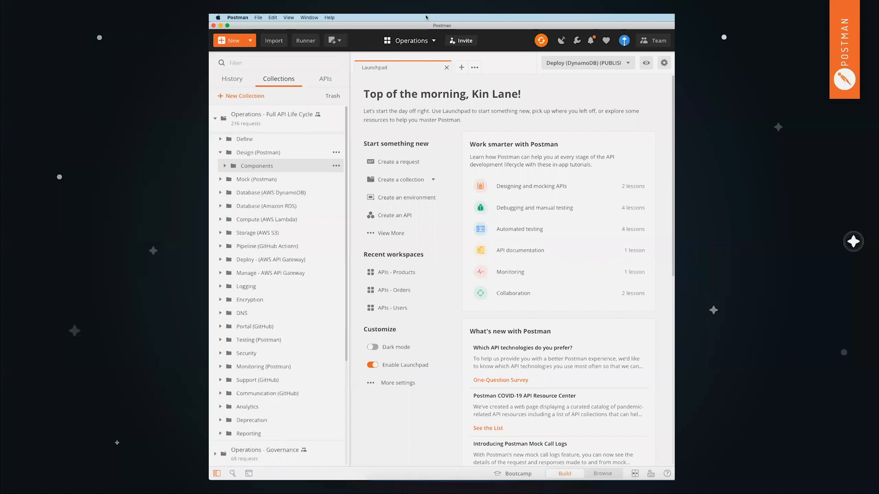
pyautogui.click(424, 40)
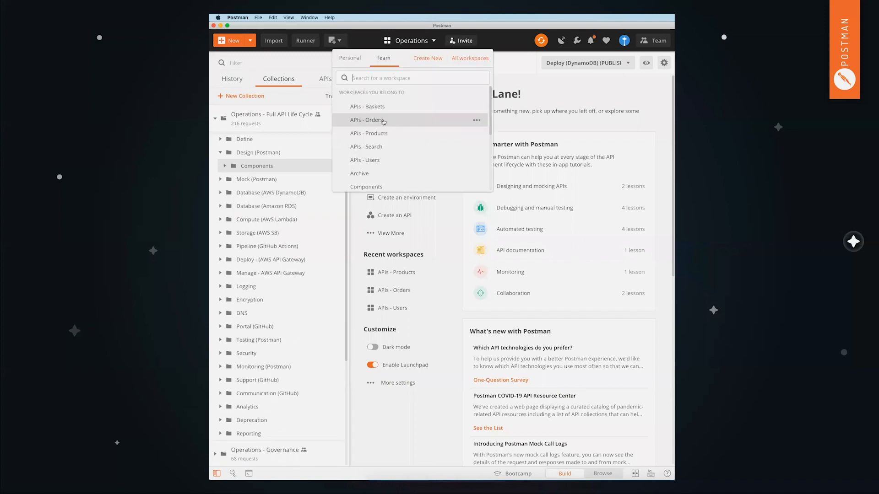
pyautogui.click(338, 133)
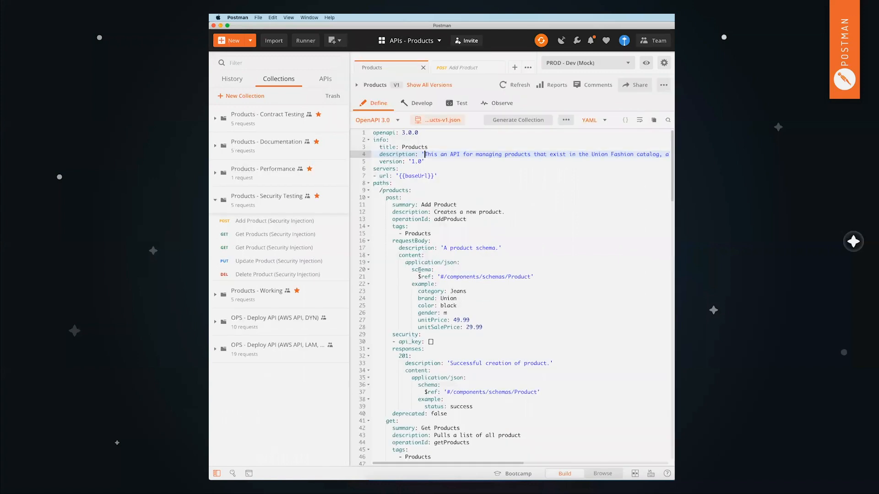
# Examine the Products API's OpenAPI definition, covering the Get Products operation, its query parameter and the Product schemas, and return to the info section
pyautogui.scroll(-10, 419, 270)
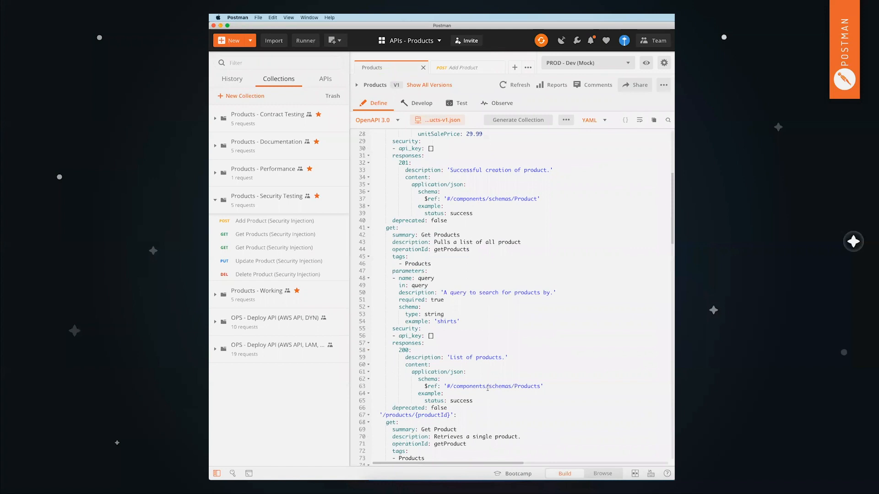
pyautogui.moveTo(466, 388); pyautogui.dragTo(380, 208)
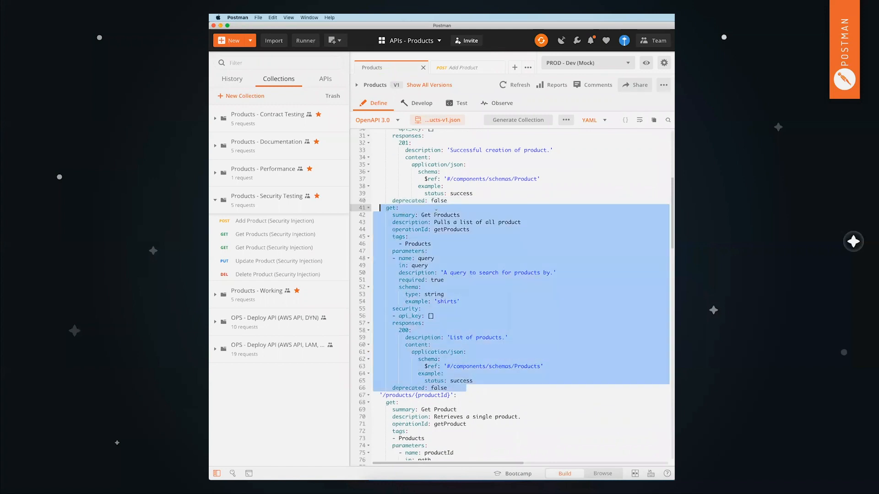
pyautogui.press('Down')
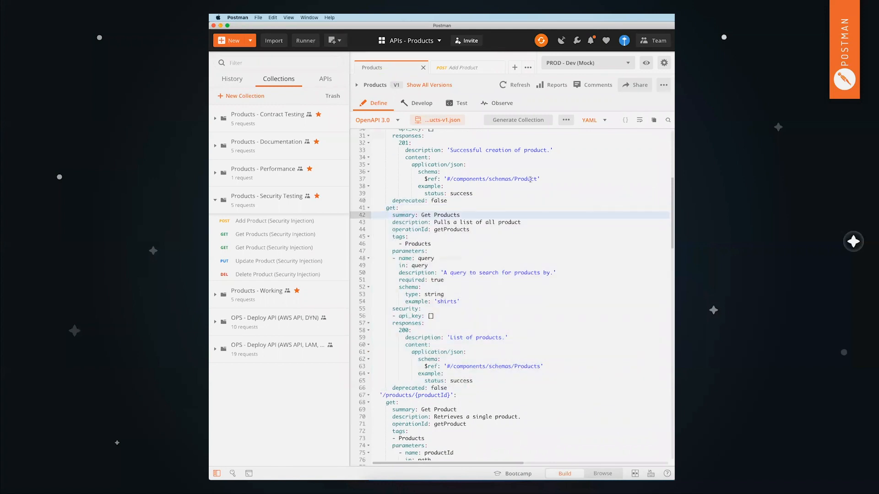
pyautogui.scroll(-20, 495, 288)
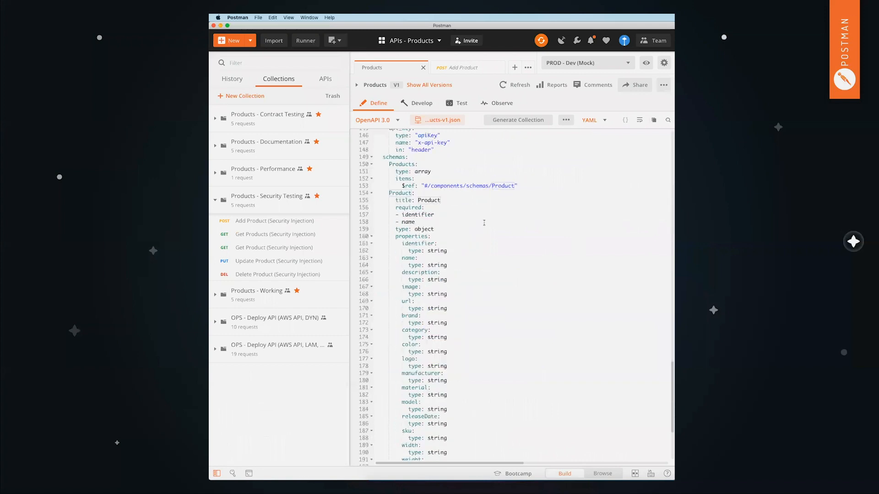
pyautogui.click(495, 185)
pyautogui.scroll(20, 470, 217)
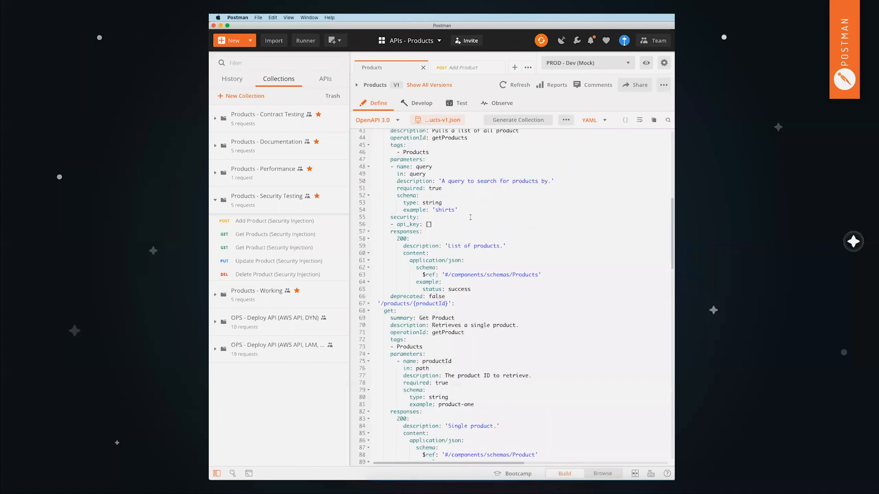
pyautogui.scroll(2, 470, 217)
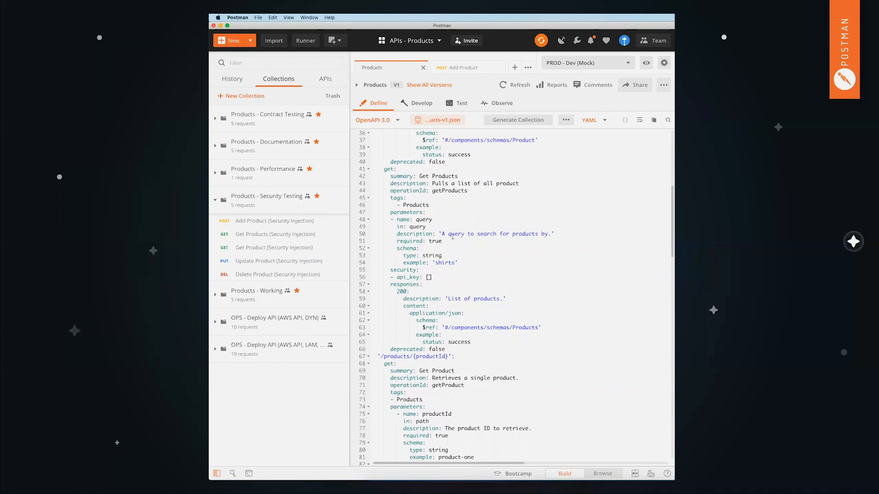
pyautogui.click(458, 217)
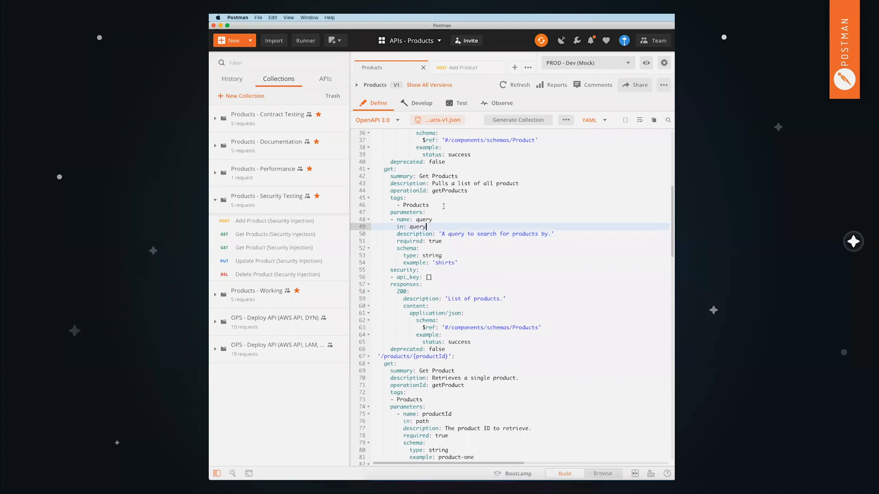
pyautogui.scroll(5, 443, 207)
pyautogui.scroll(3, 456, 184)
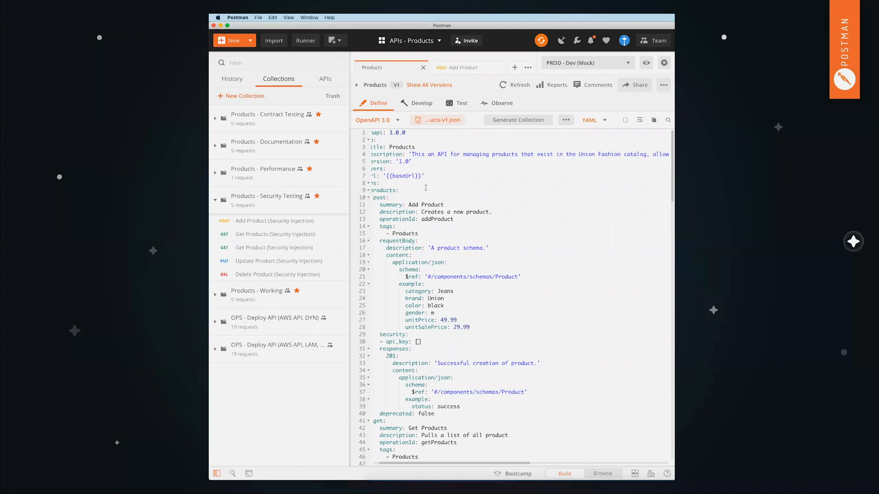
pyautogui.hscroll(-2, 425, 188)
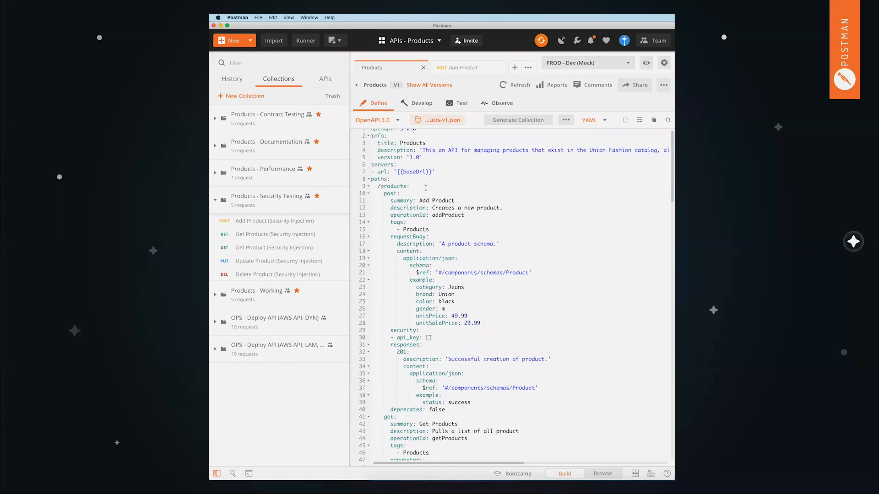
pyautogui.hscroll(-1, 425, 188)
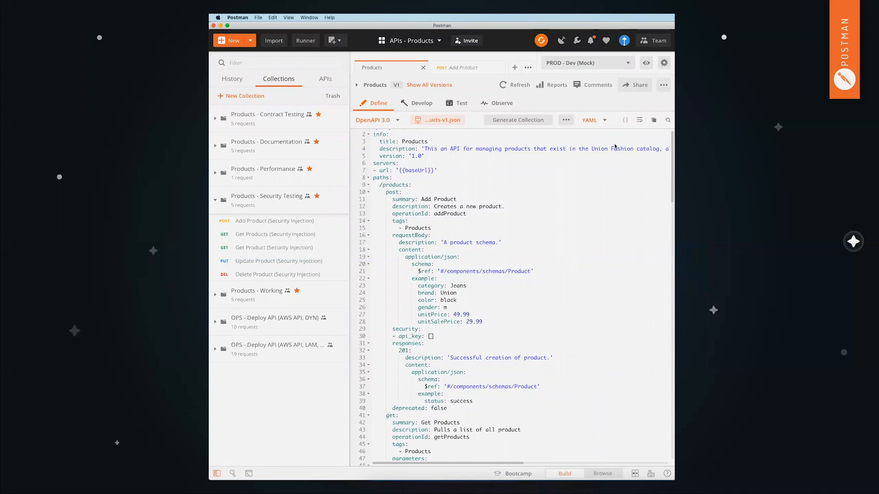
pyautogui.click(482, 143)
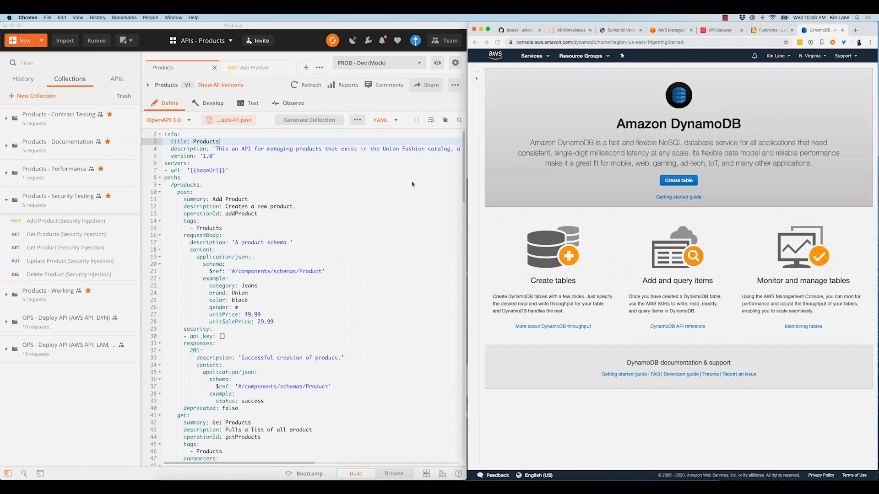
pyautogui.click(310, 194)
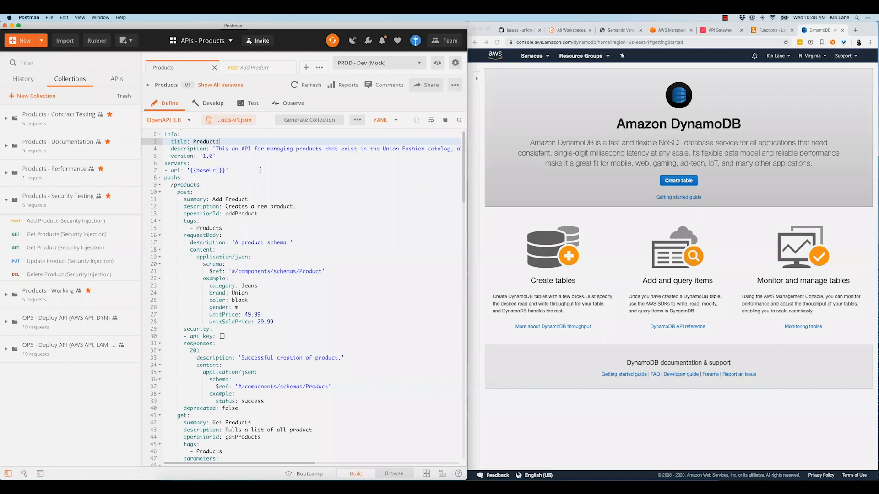
pyautogui.press('Down')
pyautogui.press('Down')
pyautogui.press('Down')
pyautogui.press('Down')
pyautogui.press('Up')
pyautogui.press('Up')
pyautogui.press('Up')
pyautogui.press('Up')
# Collapse Products - Security Testing, expand Products - Contract Testing, and view its Get Products request before closing it
pyautogui.click(60, 210)
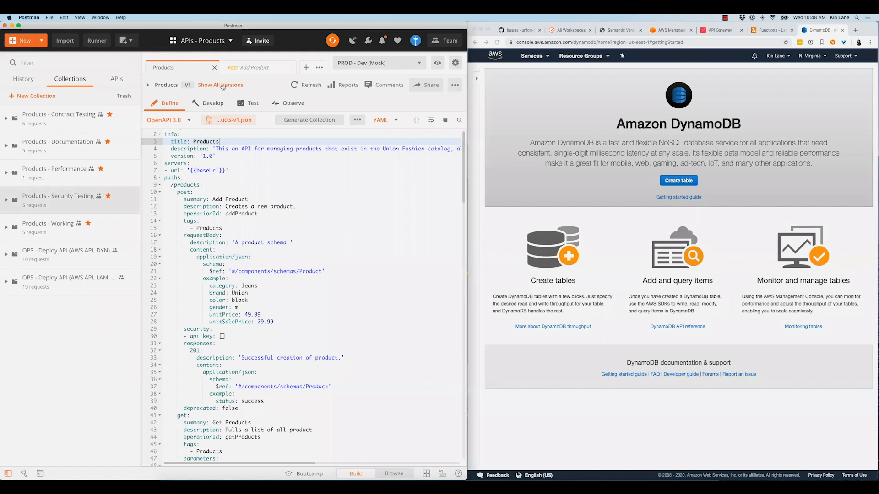
pyautogui.click(74, 120)
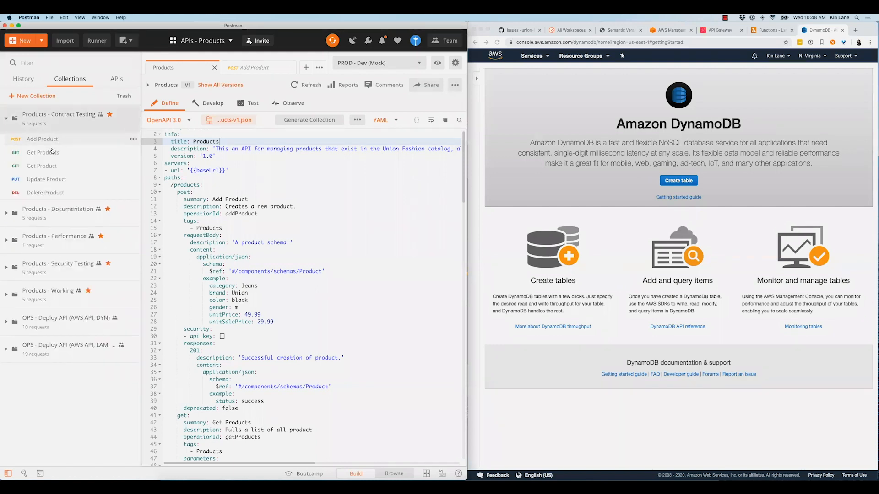
pyautogui.click(56, 151)
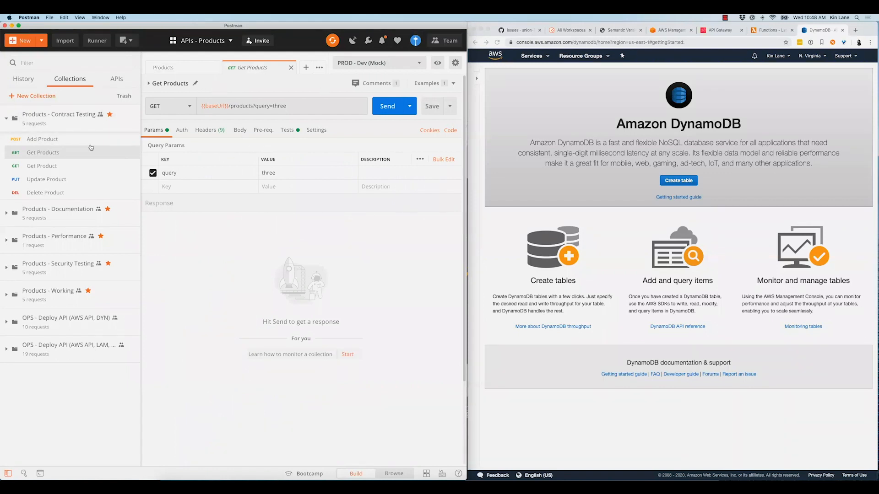
pyautogui.click(291, 68)
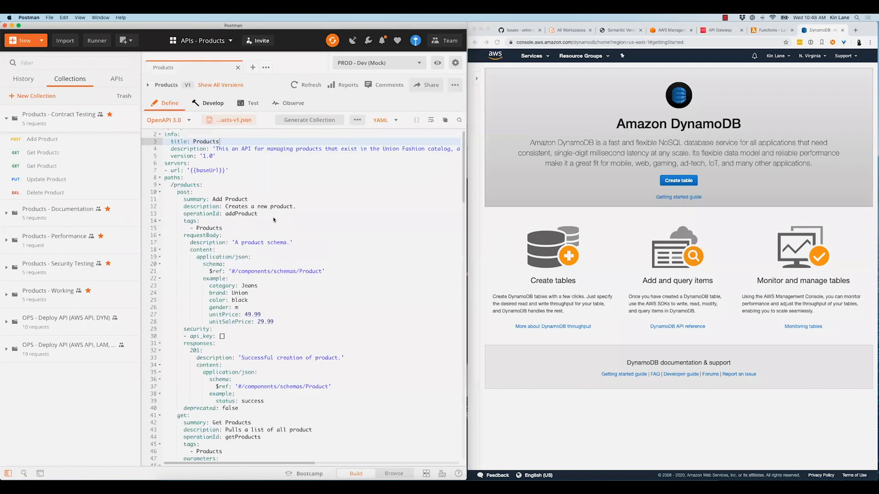
# Review the Products API's development resources and the Products - Working collection's options with the collections collapsed, and return to the API definition
pyautogui.click(213, 104)
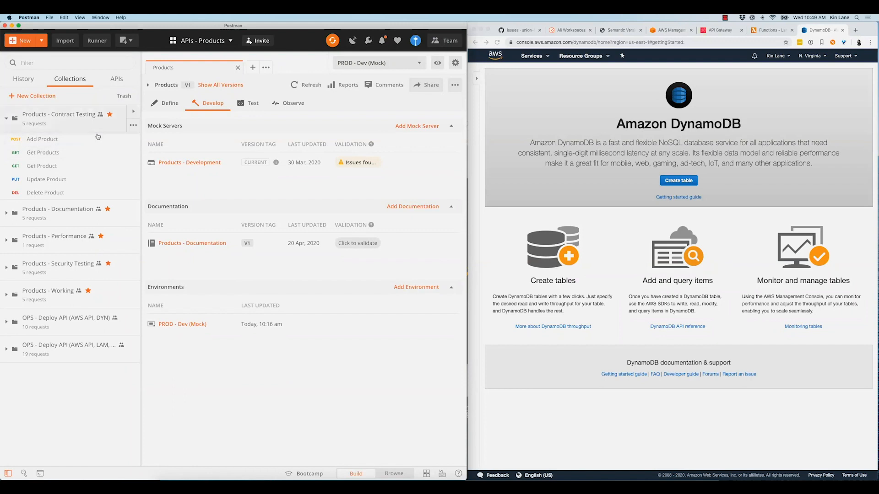
pyautogui.click(56, 125)
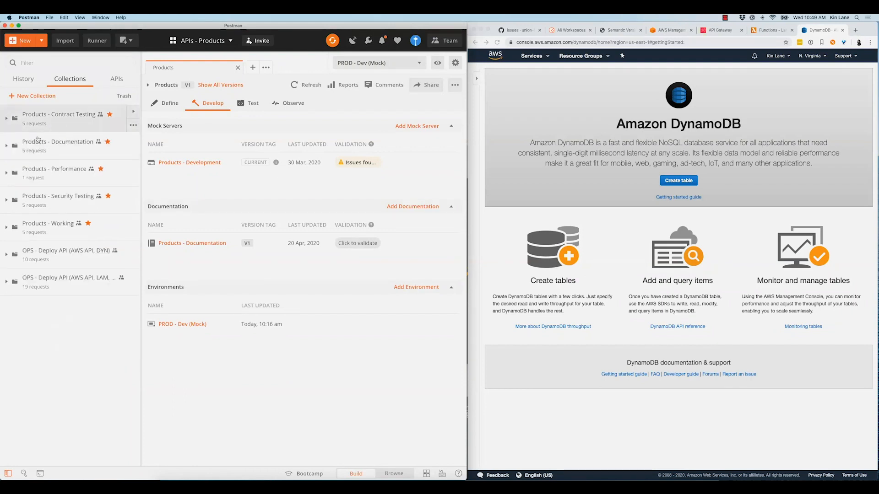
pyautogui.click(55, 233)
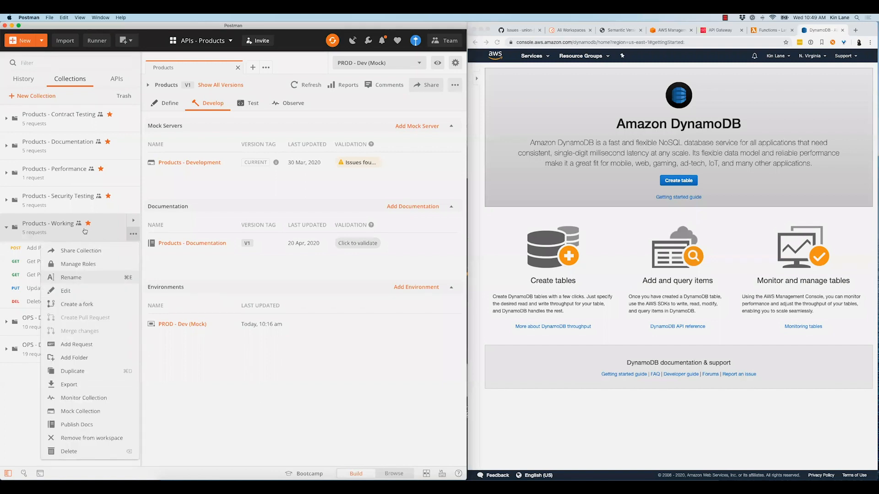
pyautogui.click(64, 231)
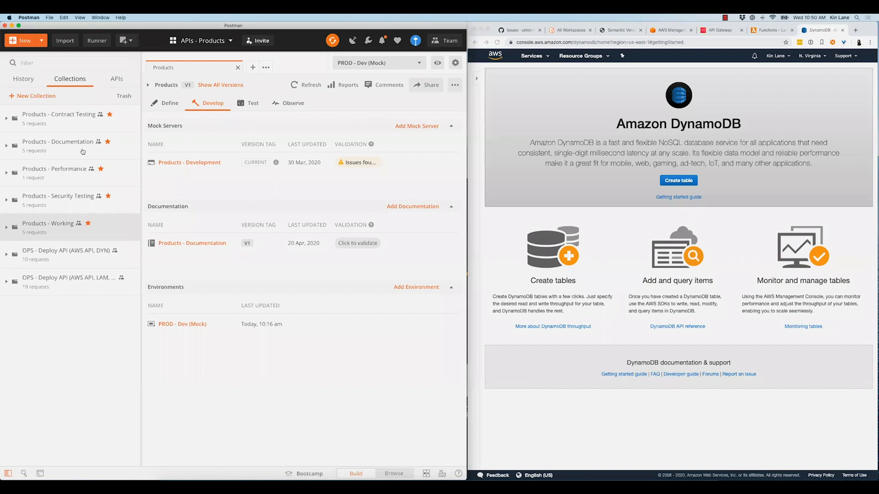
pyautogui.click(165, 103)
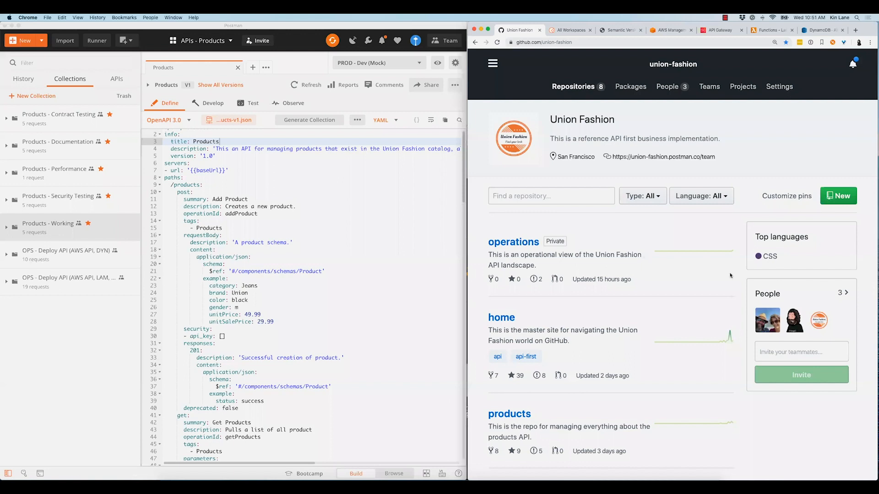
# Open the operations repository of the union-fashion organization in Chrome, view its README, and return to Postman
pyautogui.click(513, 242)
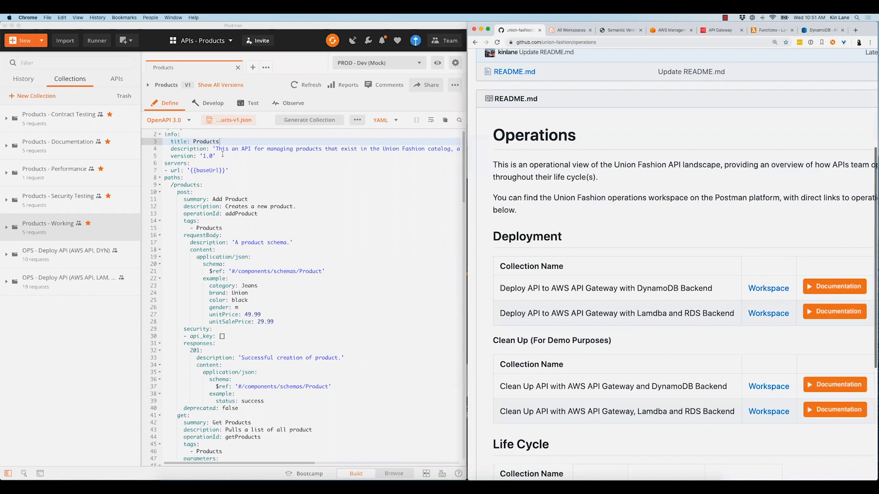
pyautogui.click(87, 271)
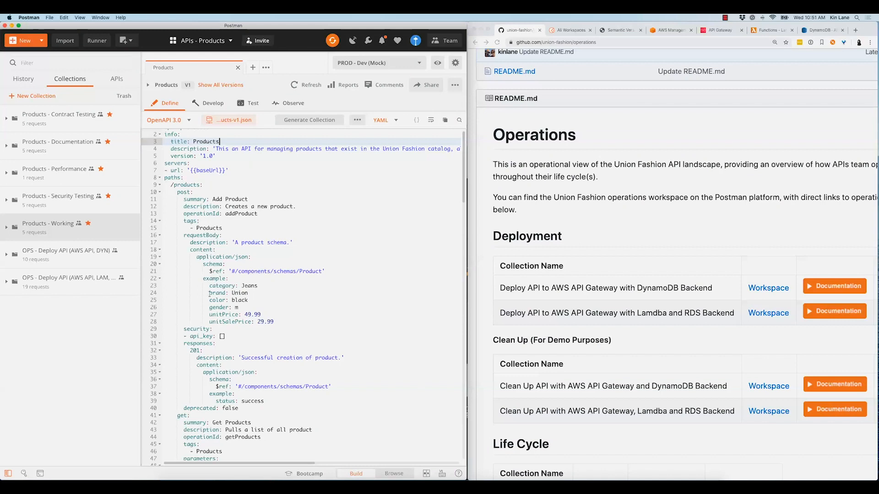
# Trace the Product schema references through the OpenAPI definition down to the components, and return to the beginning of the definition
pyautogui.click(238, 200)
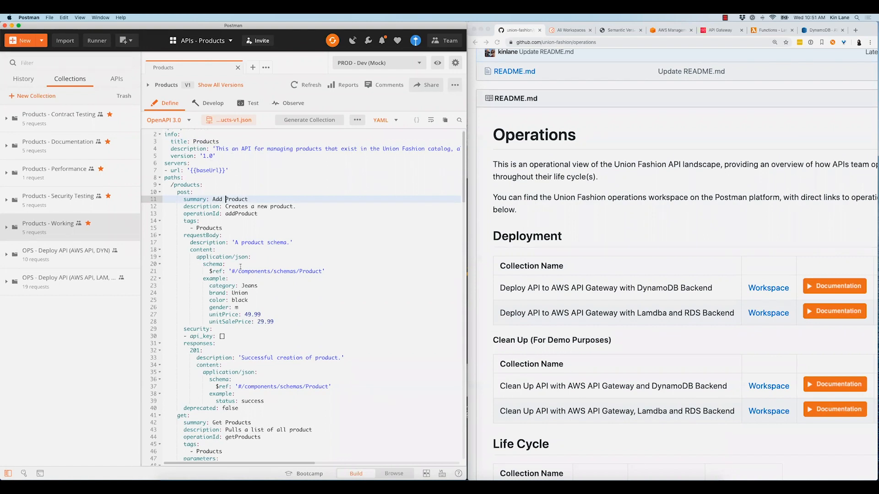
pyautogui.scroll(-10, 240, 267)
pyautogui.doubleClick(320, 266)
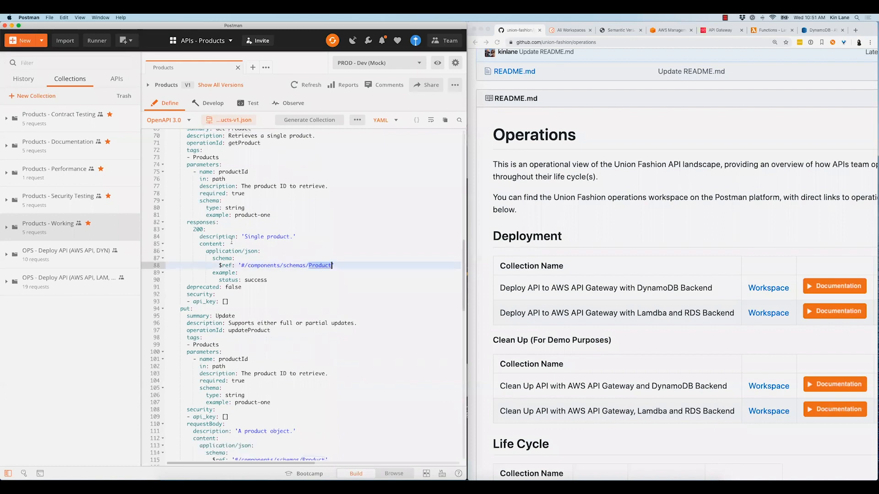
pyautogui.scroll(-8, 238, 249)
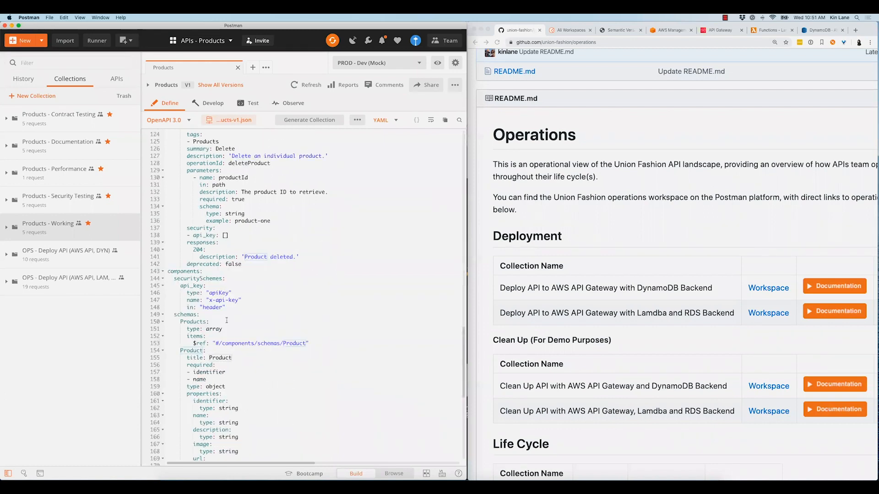
pyautogui.scroll(-5, 226, 319)
pyautogui.scroll(-3, 227, 320)
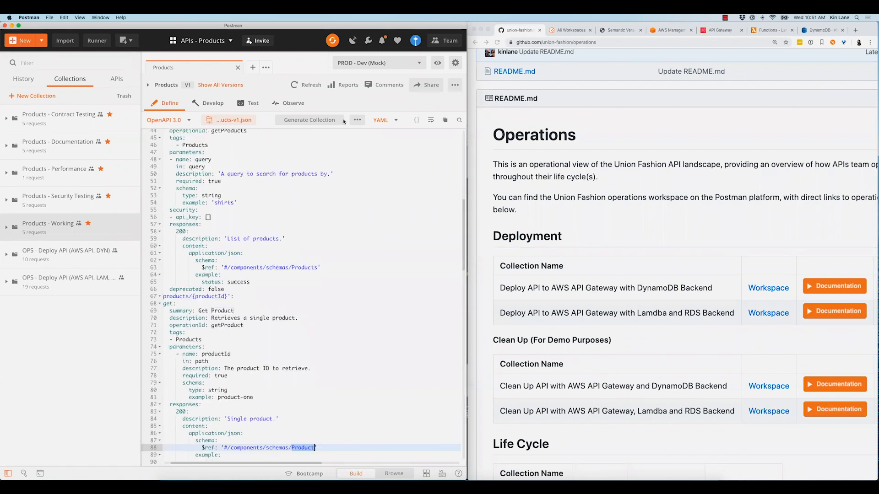
pyautogui.scroll(8, 267, 305)
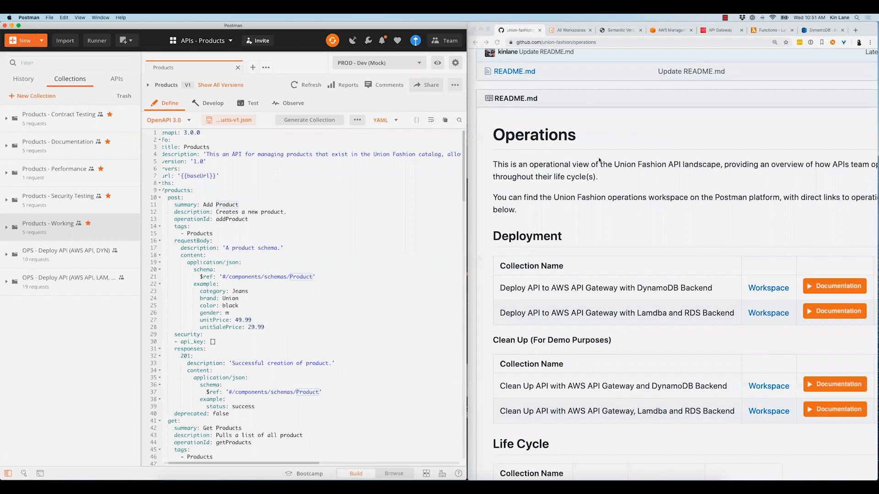
# Switch to Chrome, go from the operations repository back to the union-fashion organization, and open the products repository
pyautogui.click(529, 100)
pyautogui.scroll(1, 529, 100)
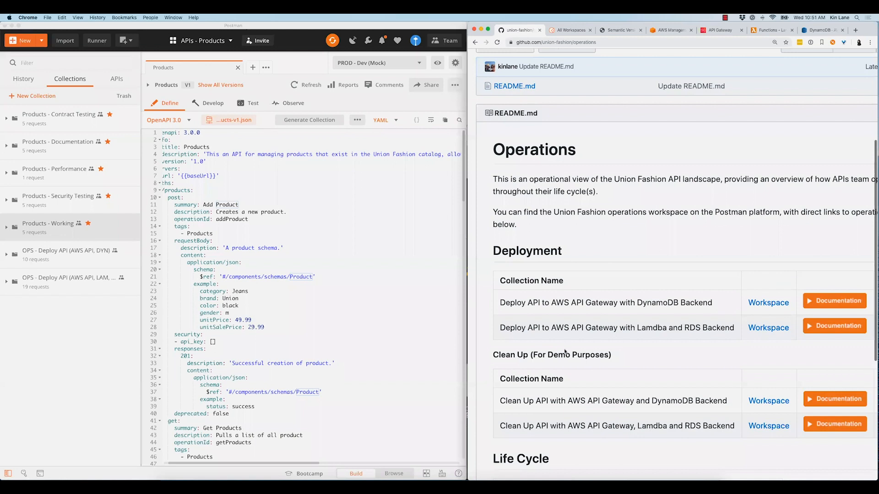
pyautogui.scroll(5, 527, 417)
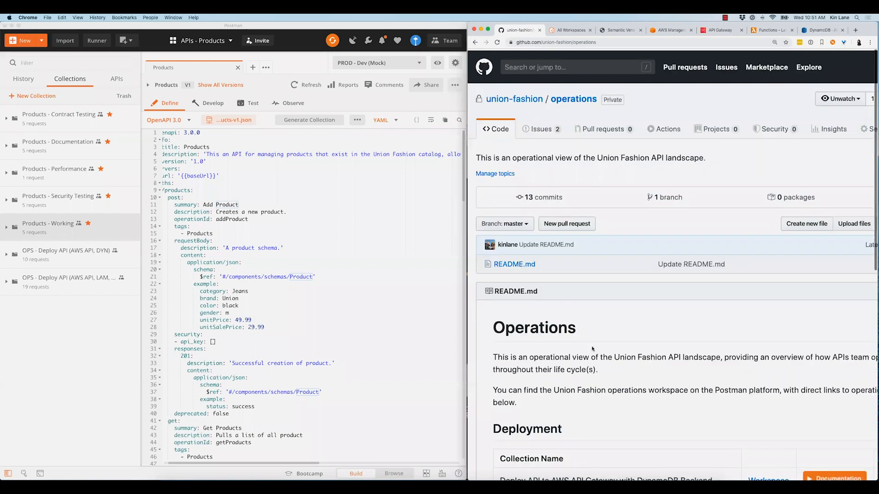
pyautogui.click(514, 98)
pyautogui.click(510, 414)
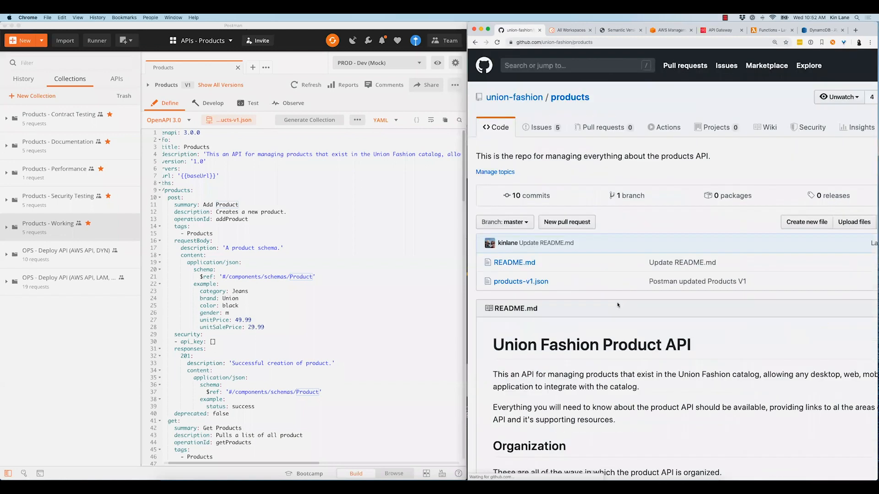
# Review the products repository's README links and view the collections of the APIs - Products workspace on the web
pyautogui.scroll(-9, 580, 157)
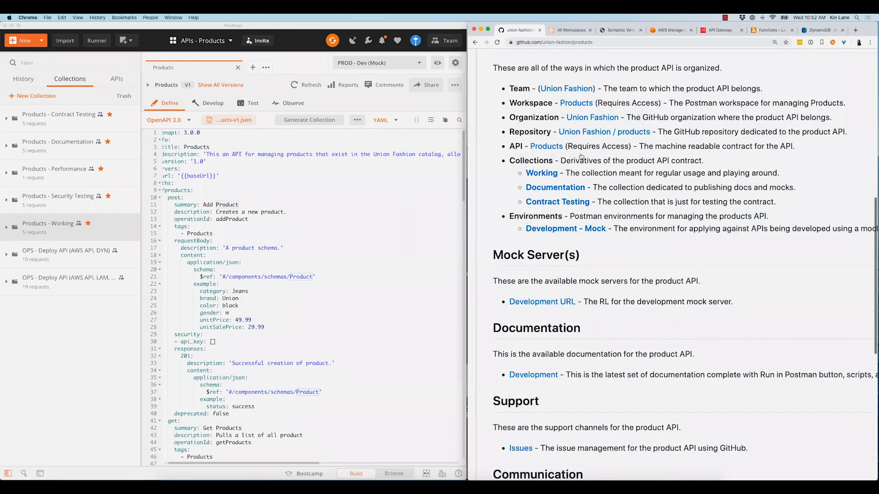
pyautogui.scroll(1, 581, 156)
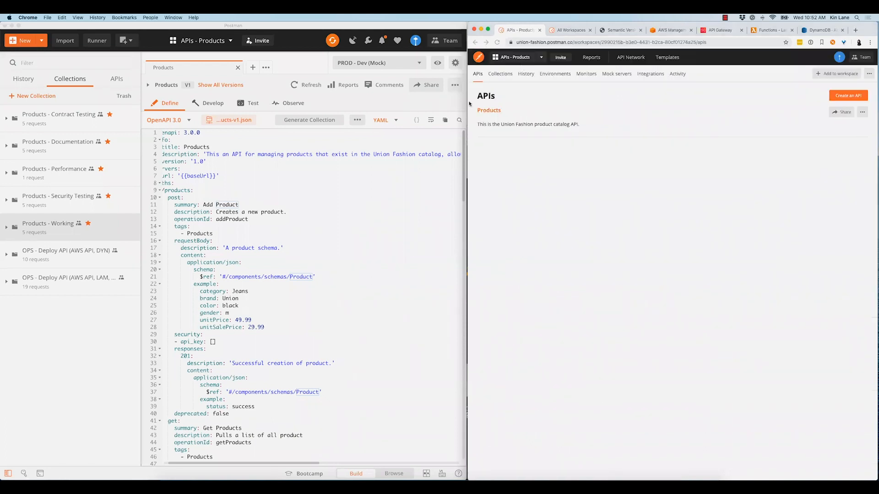
pyautogui.click(500, 74)
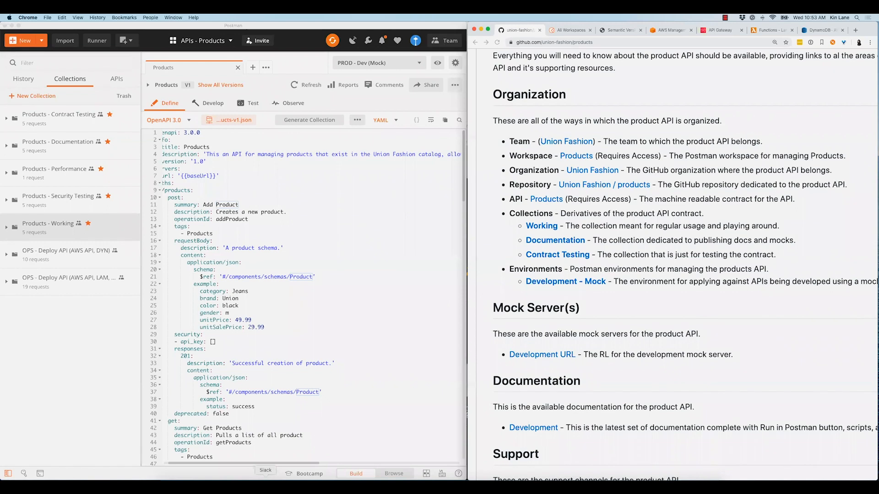
# Go from the products repository back to the union-fashion organization page and browse its repository list
pyautogui.click(266, 479)
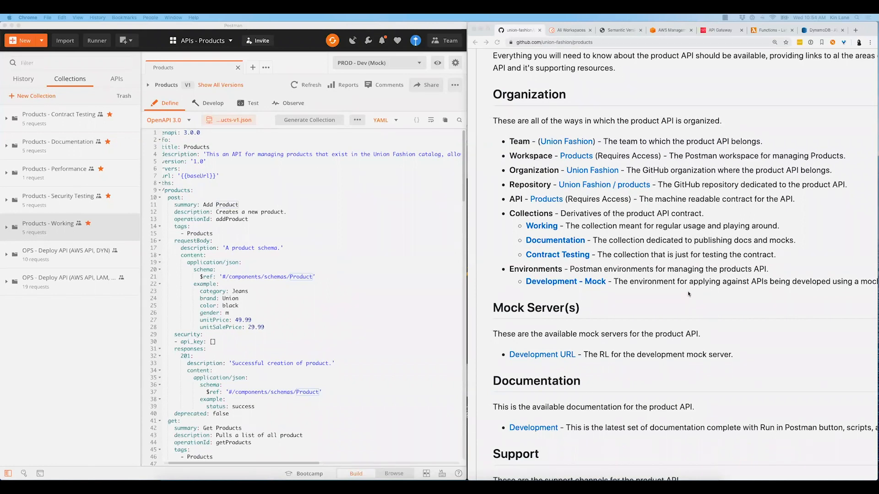
pyautogui.scroll(8, 519, 96)
pyautogui.click(519, 97)
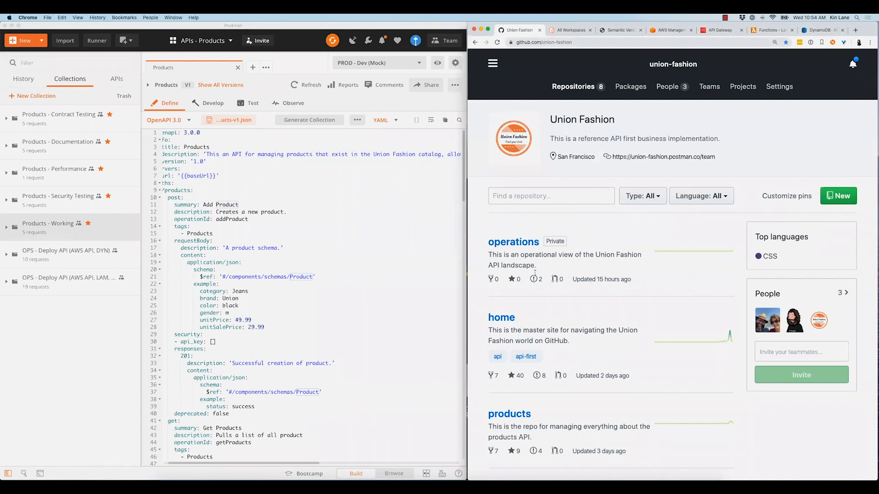
pyautogui.scroll(-3, 516, 255)
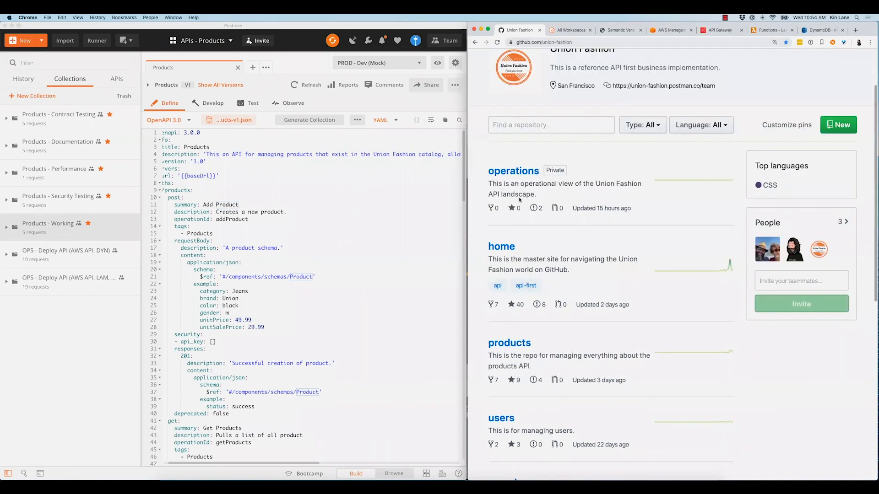